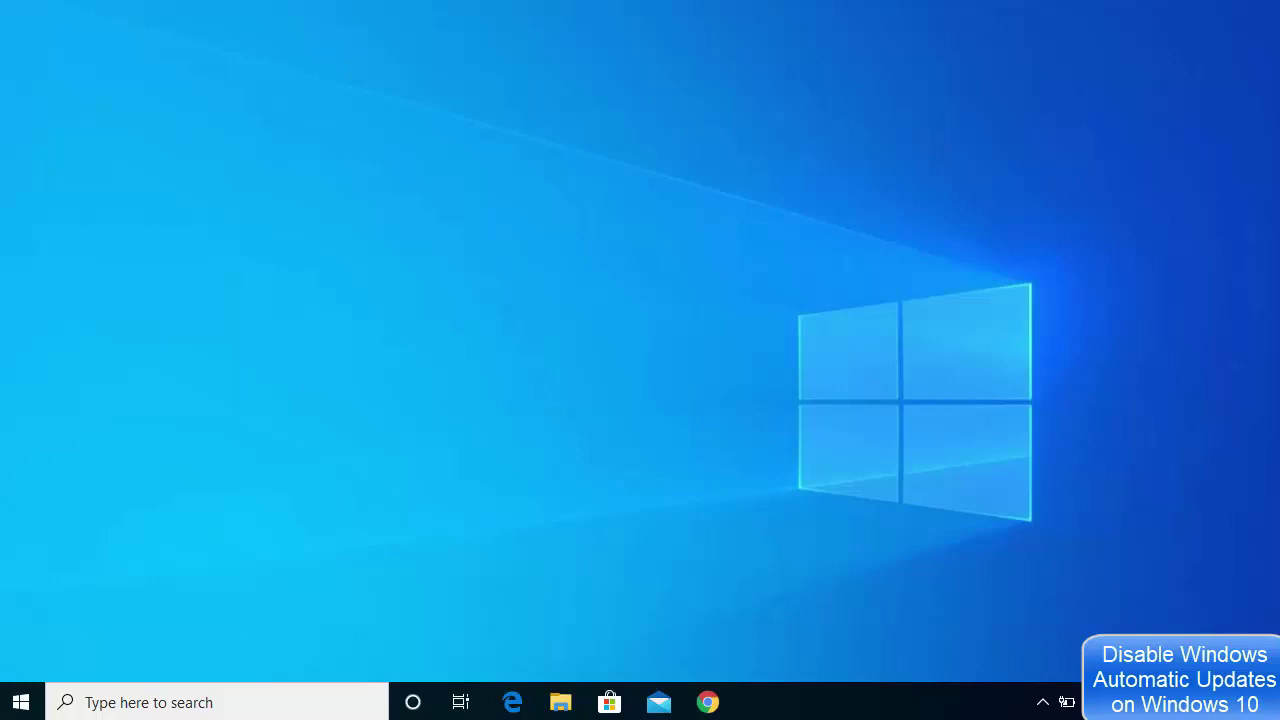
# Step: Launch Settings from the Start menu and go to Update & Security's Windows Update page
pyautogui.click(20, 702)
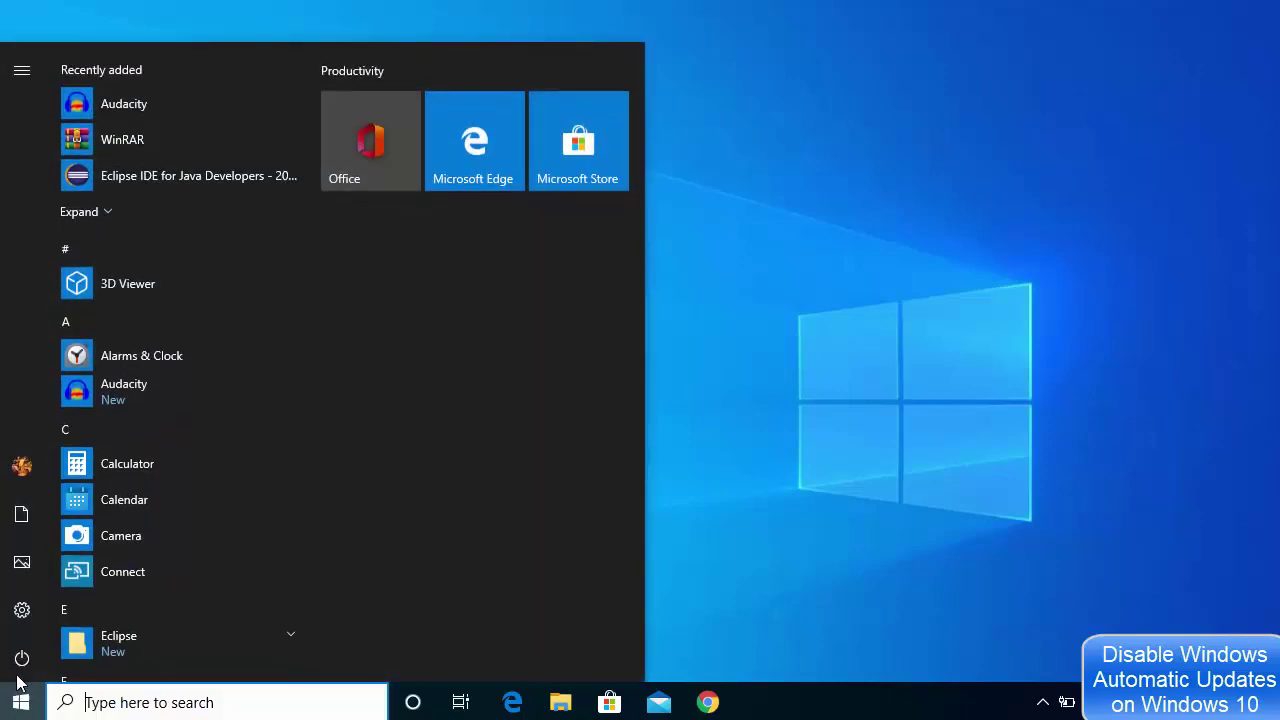
pyautogui.moveTo(68, 622)
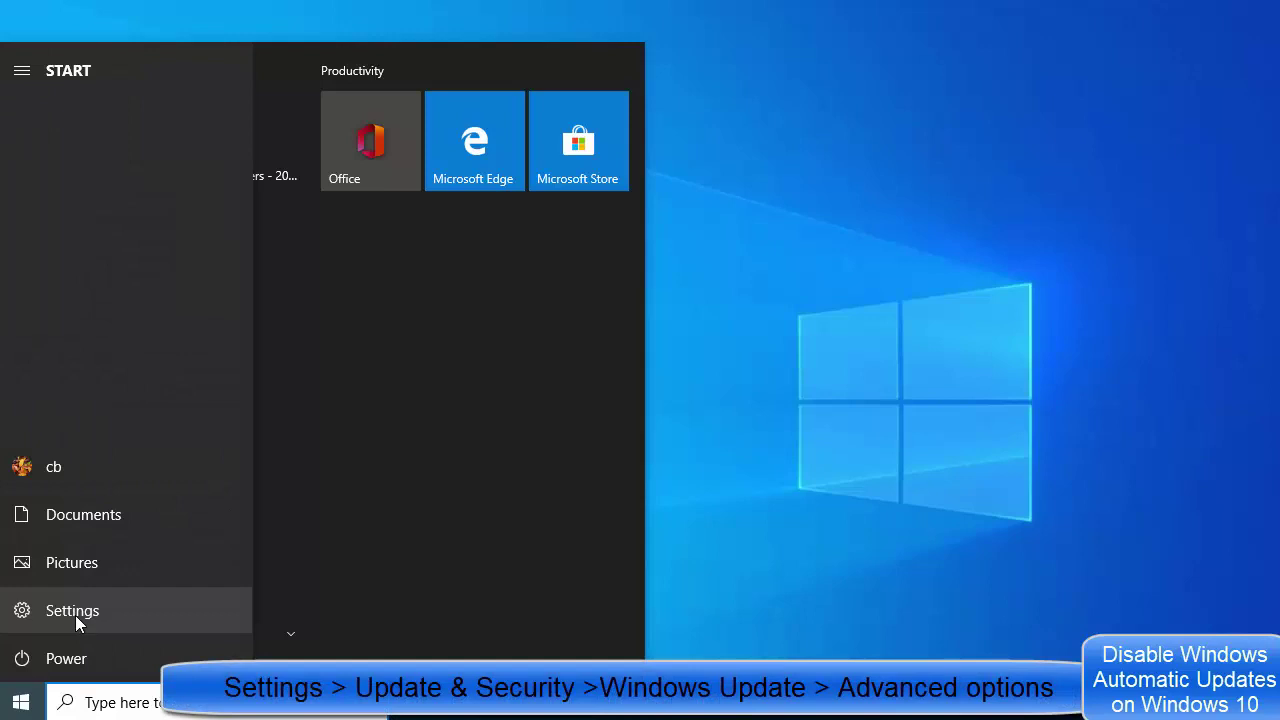
pyautogui.click(75, 615)
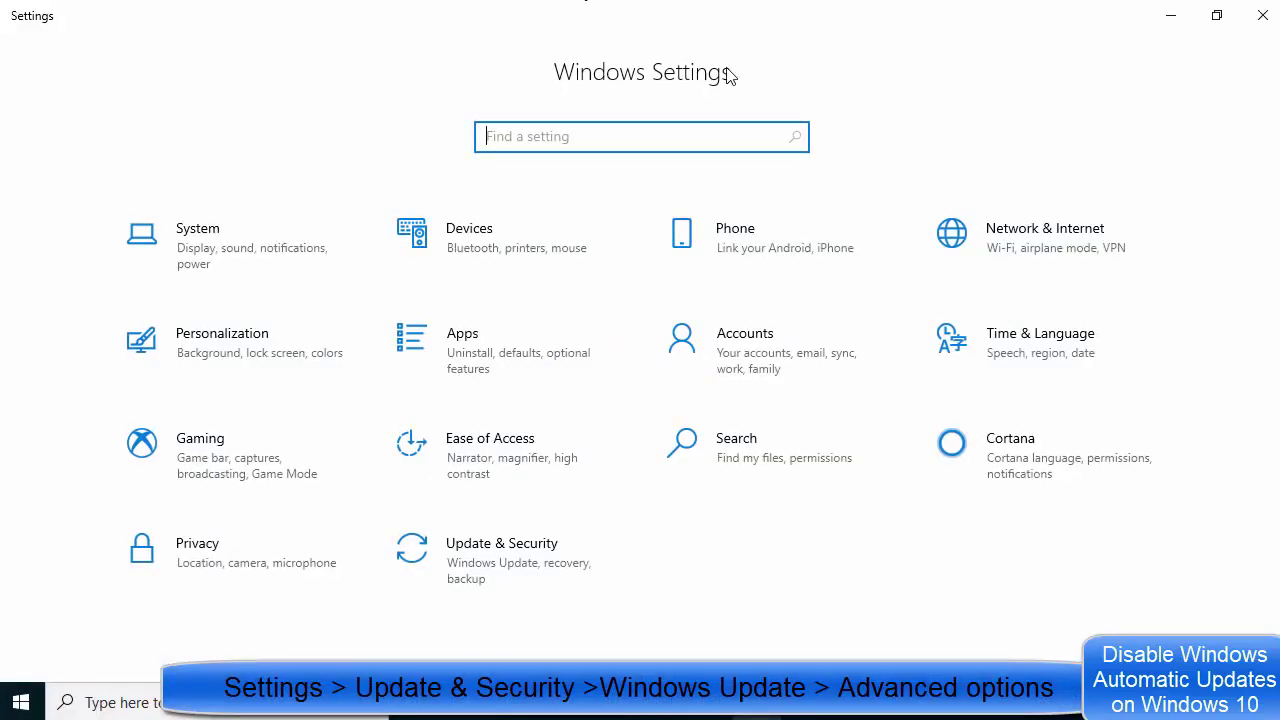
pyautogui.click(502, 558)
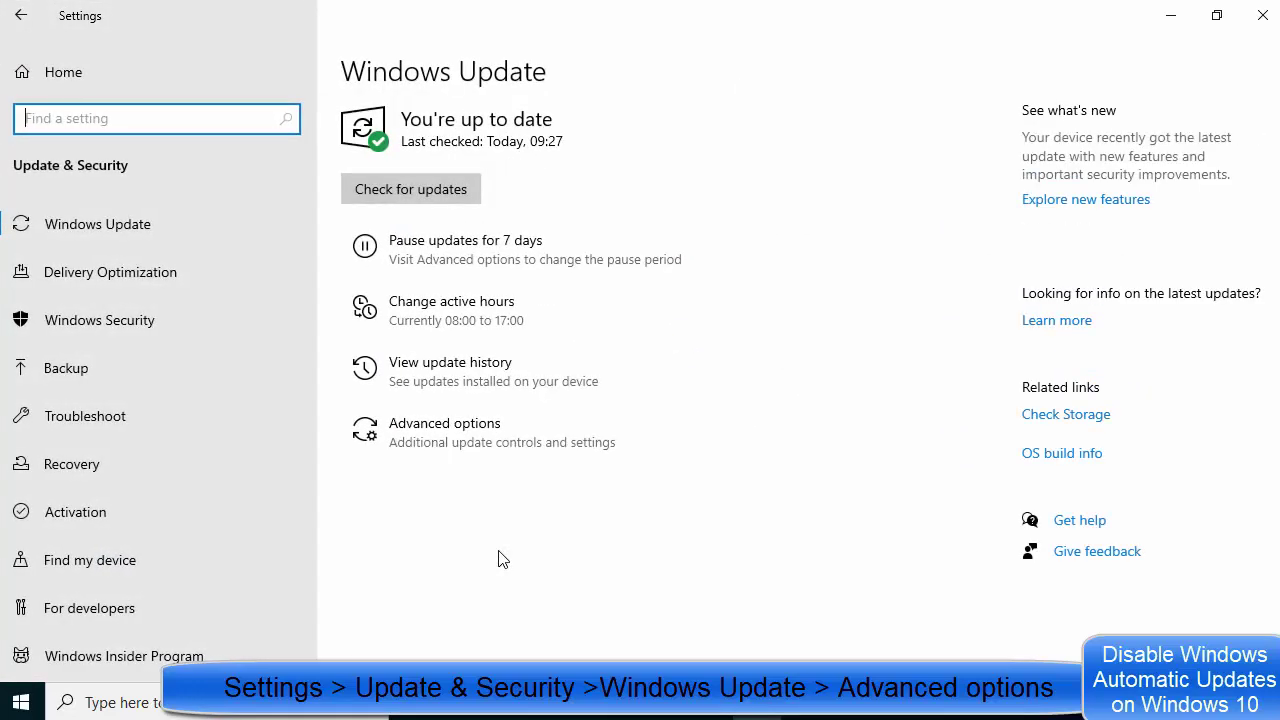
pyautogui.click(160, 227)
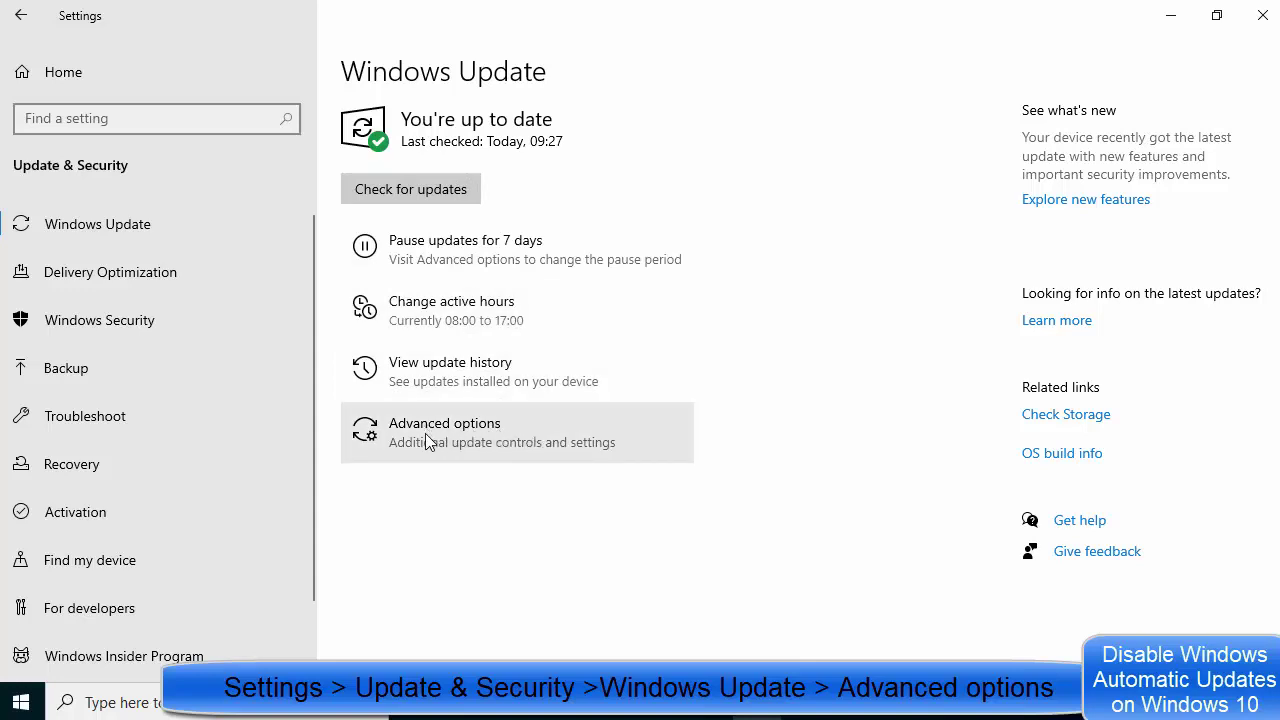
# Step: In Advanced options, pause updates until 27 April 2020
pyautogui.click(463, 442)
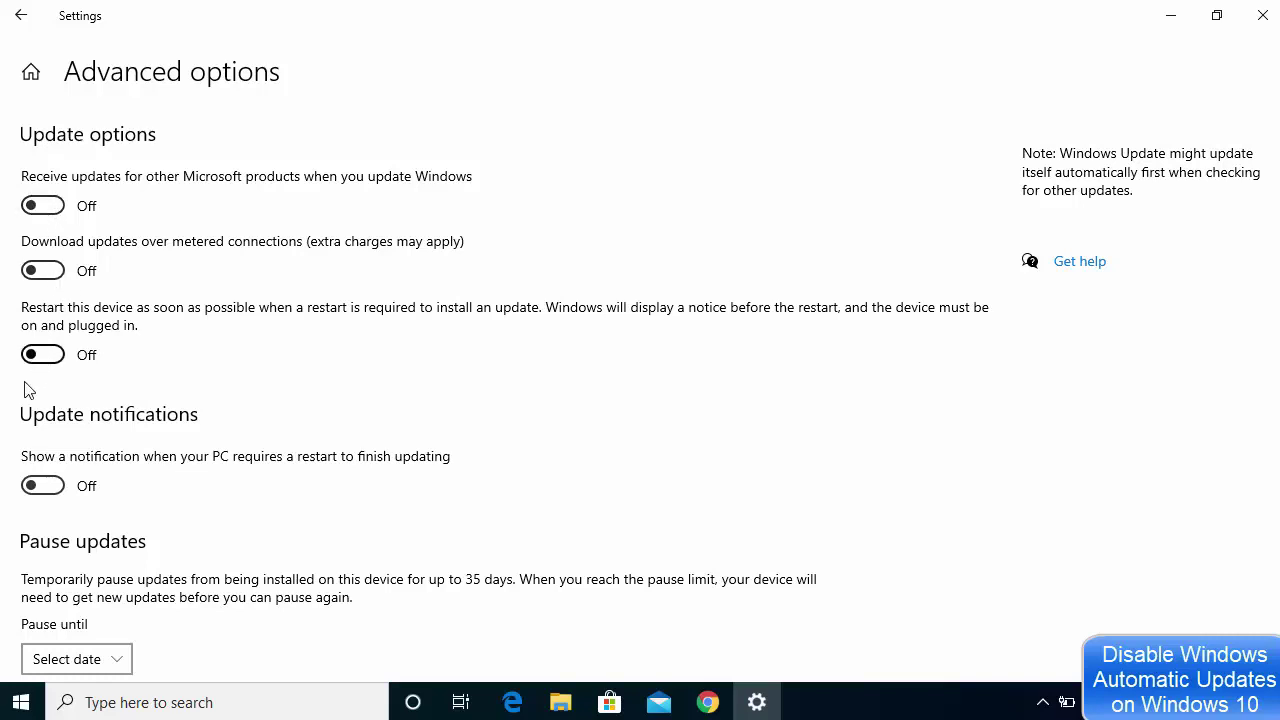
pyautogui.scroll(-3, 112, 240)
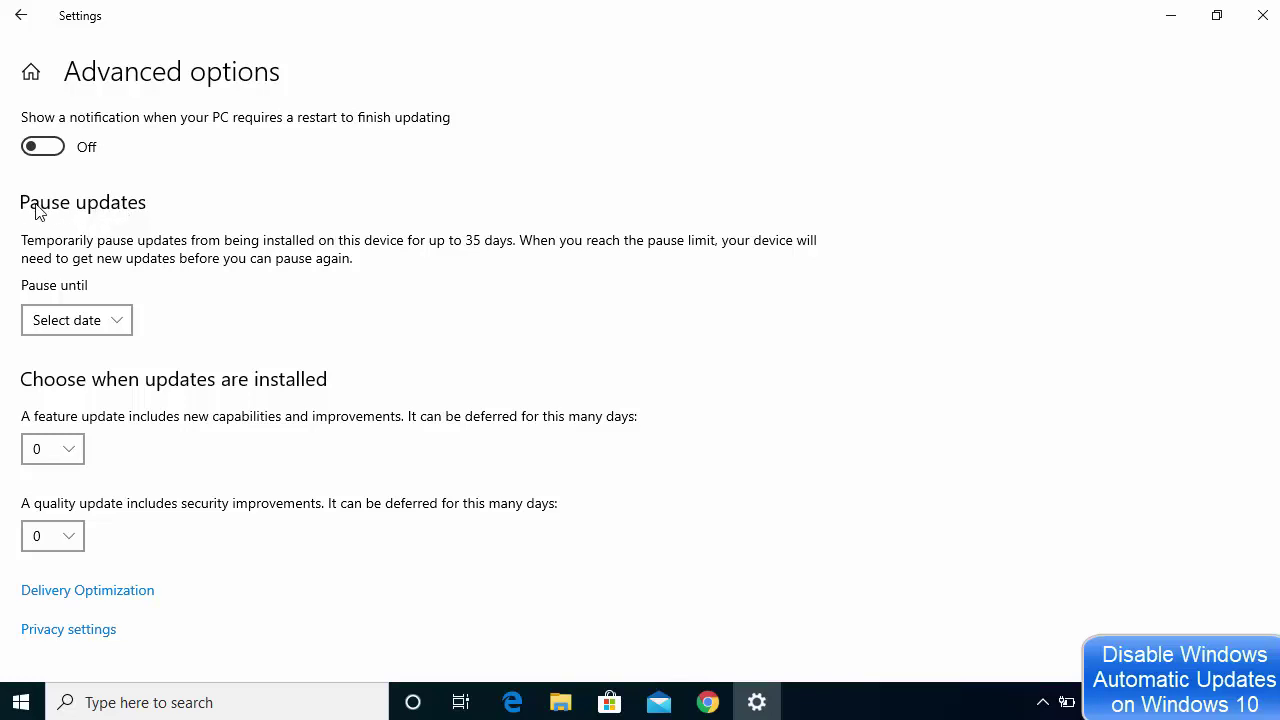
pyautogui.click(85, 322)
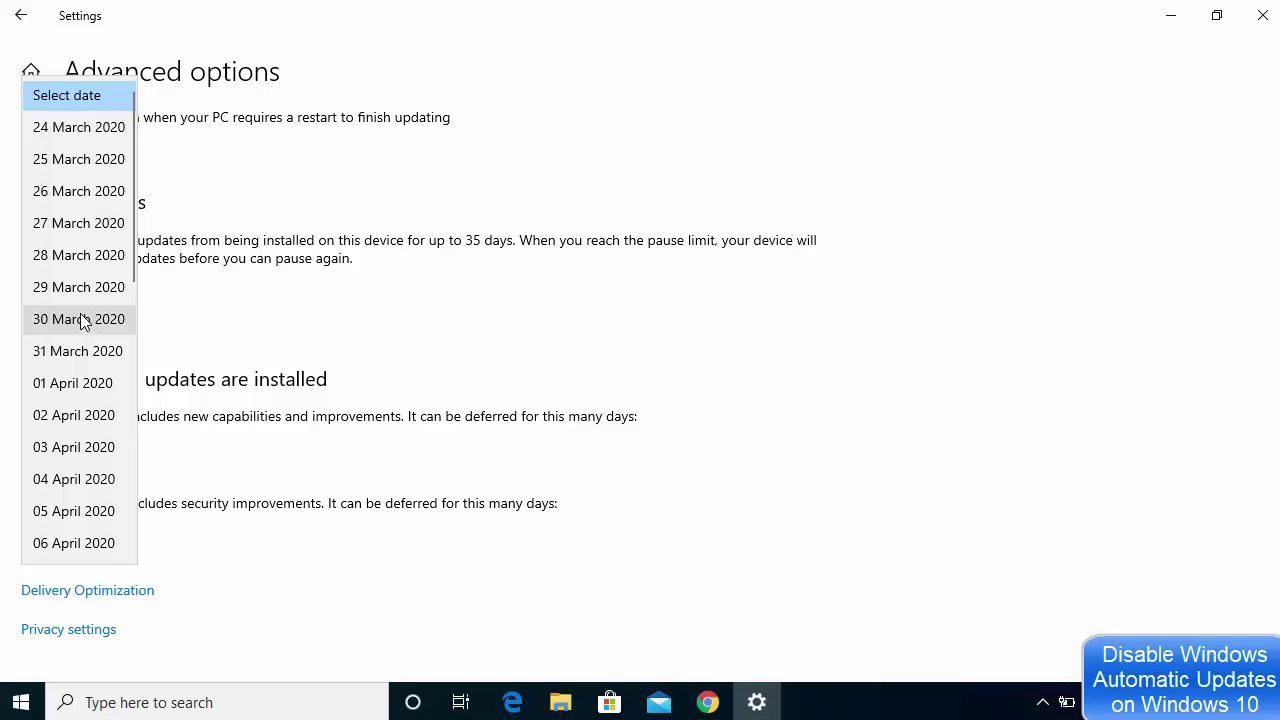
pyautogui.scroll(-10, 82, 317)
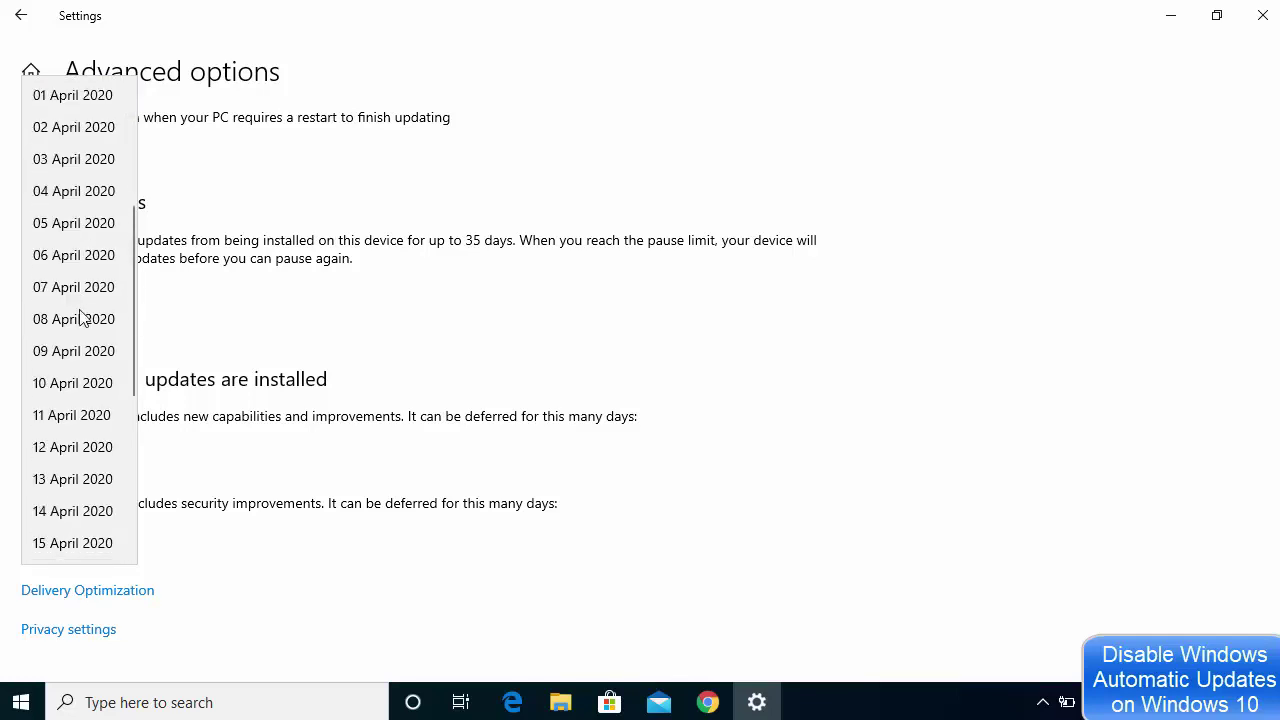
pyautogui.scroll(-1, 82, 317)
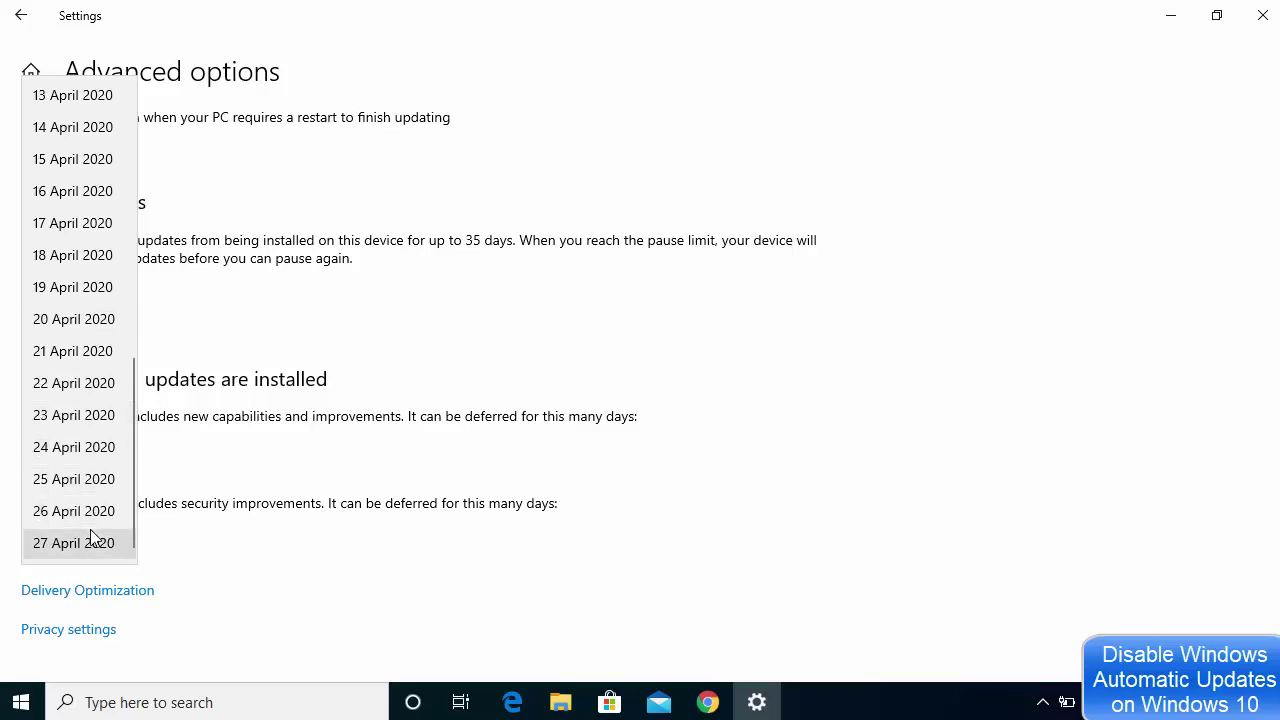
pyautogui.click(64, 545)
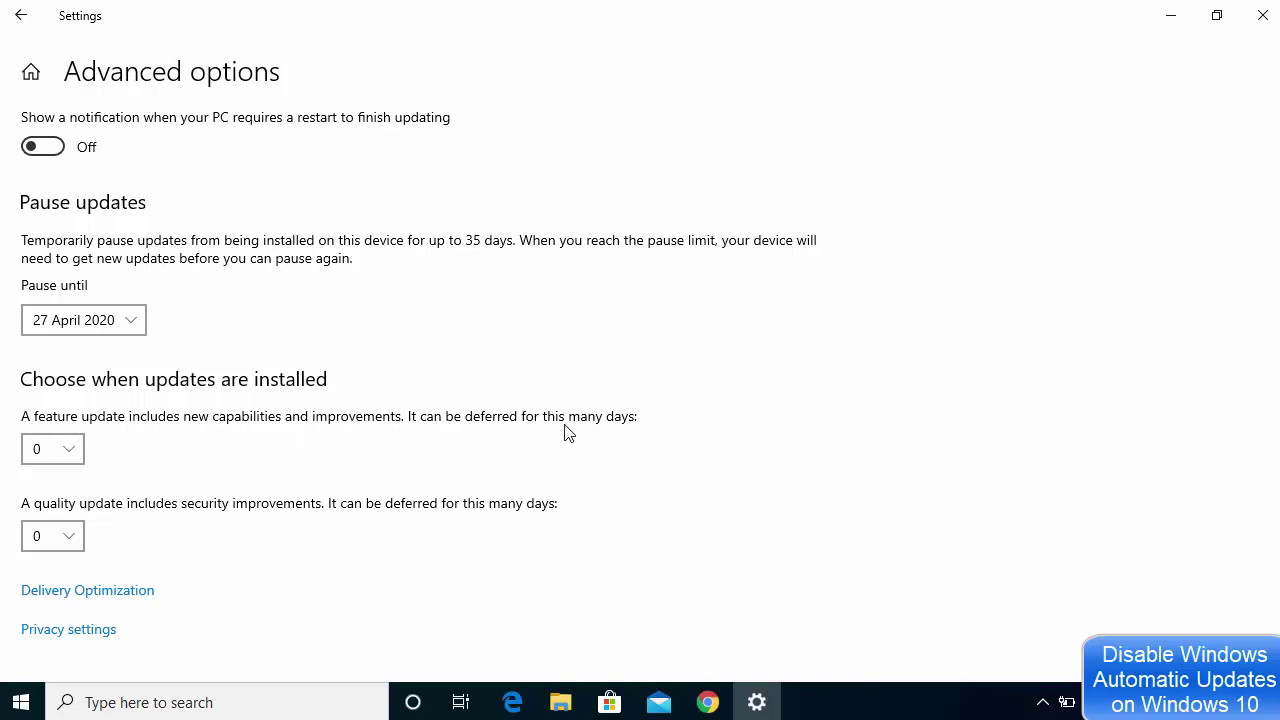
# Step: Defer feature updates by 365 days
pyautogui.click(70, 450)
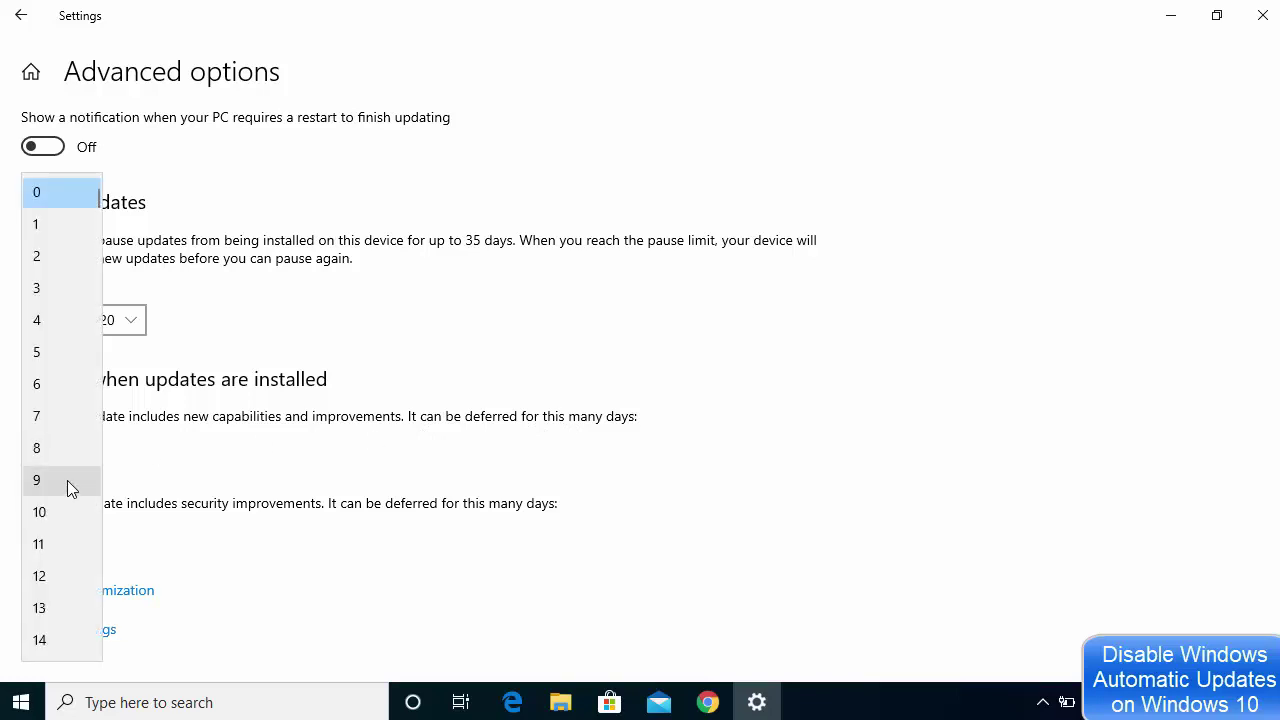
pyautogui.scroll(-4, 67, 480)
pyautogui.scroll(-15, 67, 480)
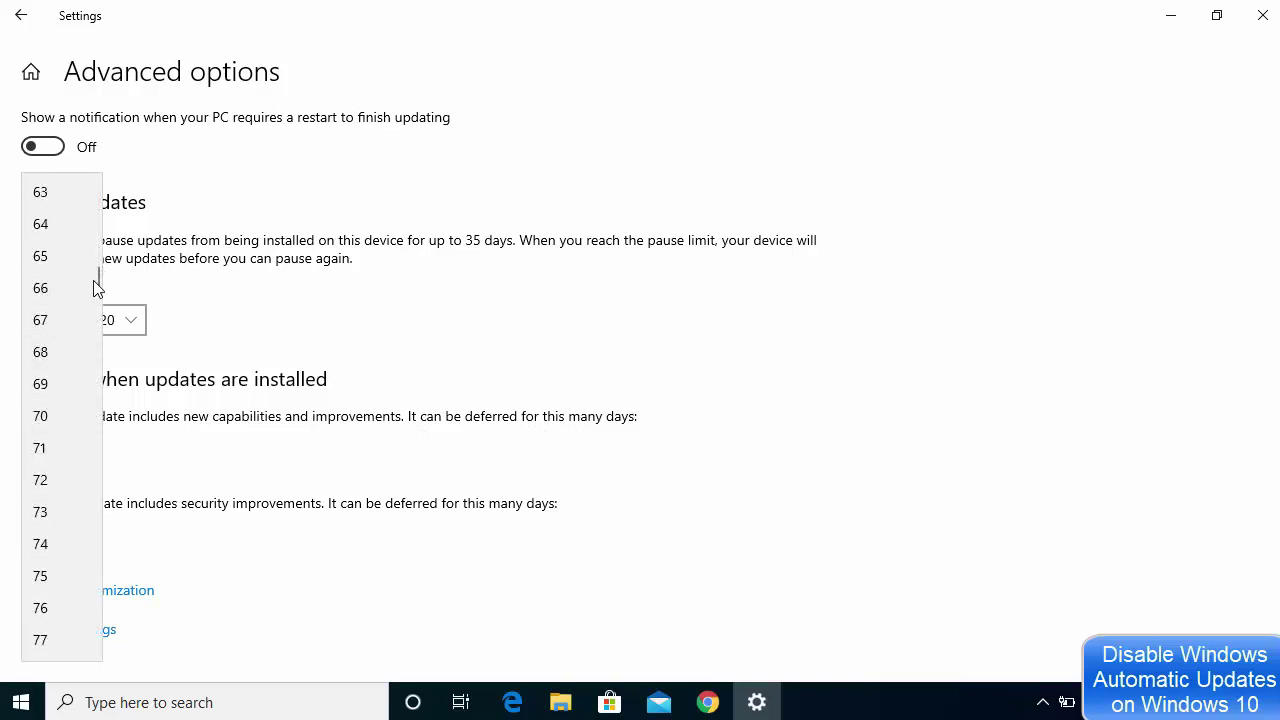
pyautogui.moveTo(100, 283); pyautogui.dragTo(95, 659)
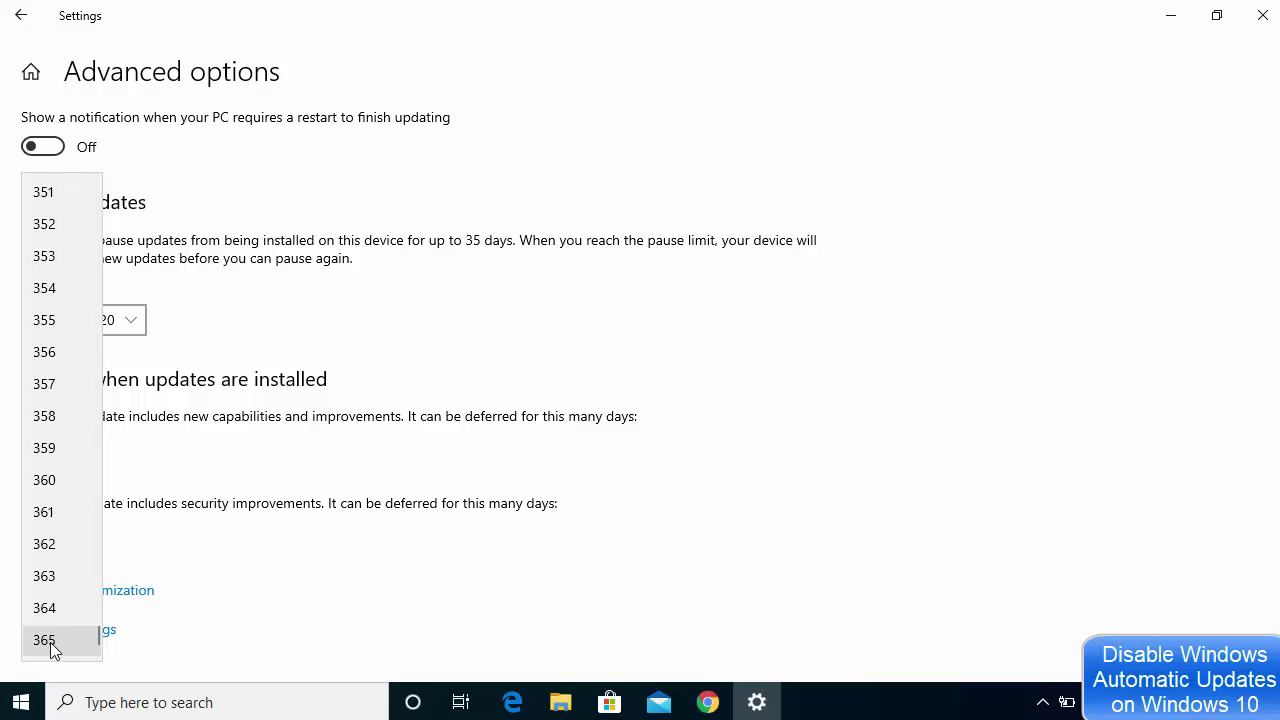
pyautogui.click(50, 642)
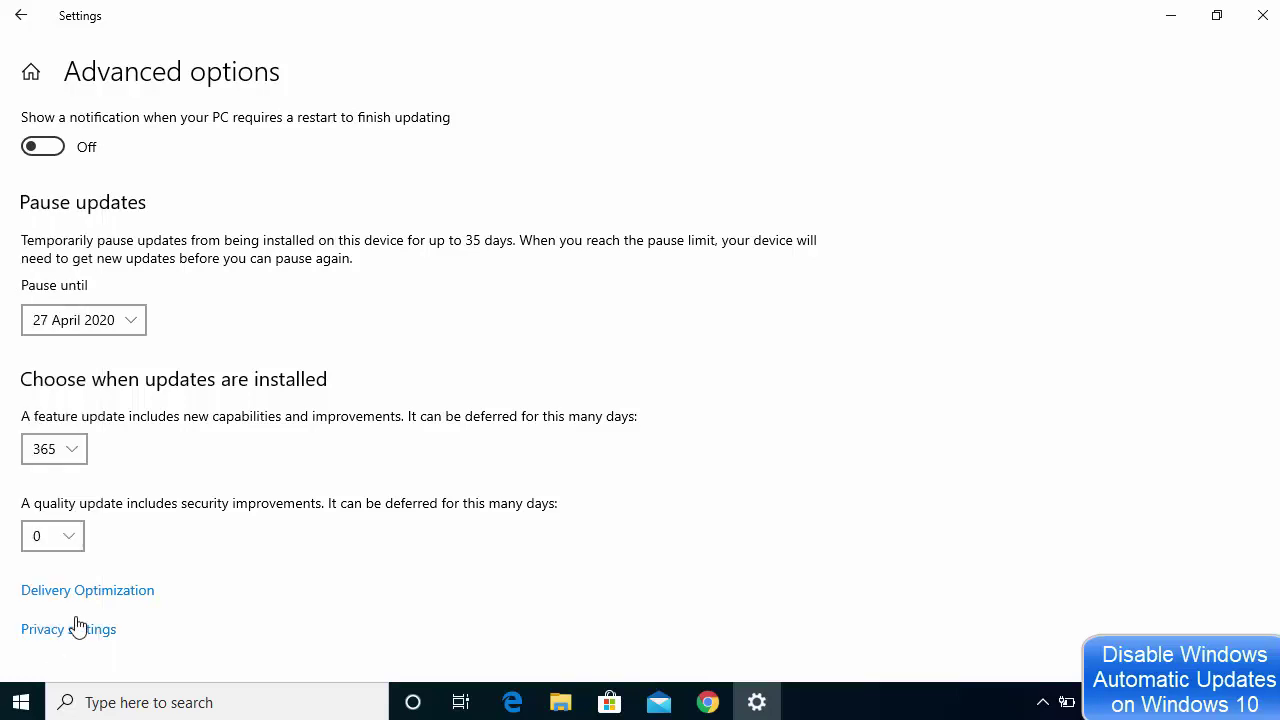
# Step: Defer quality updates by 30 days and close Settings
pyautogui.click(82, 545)
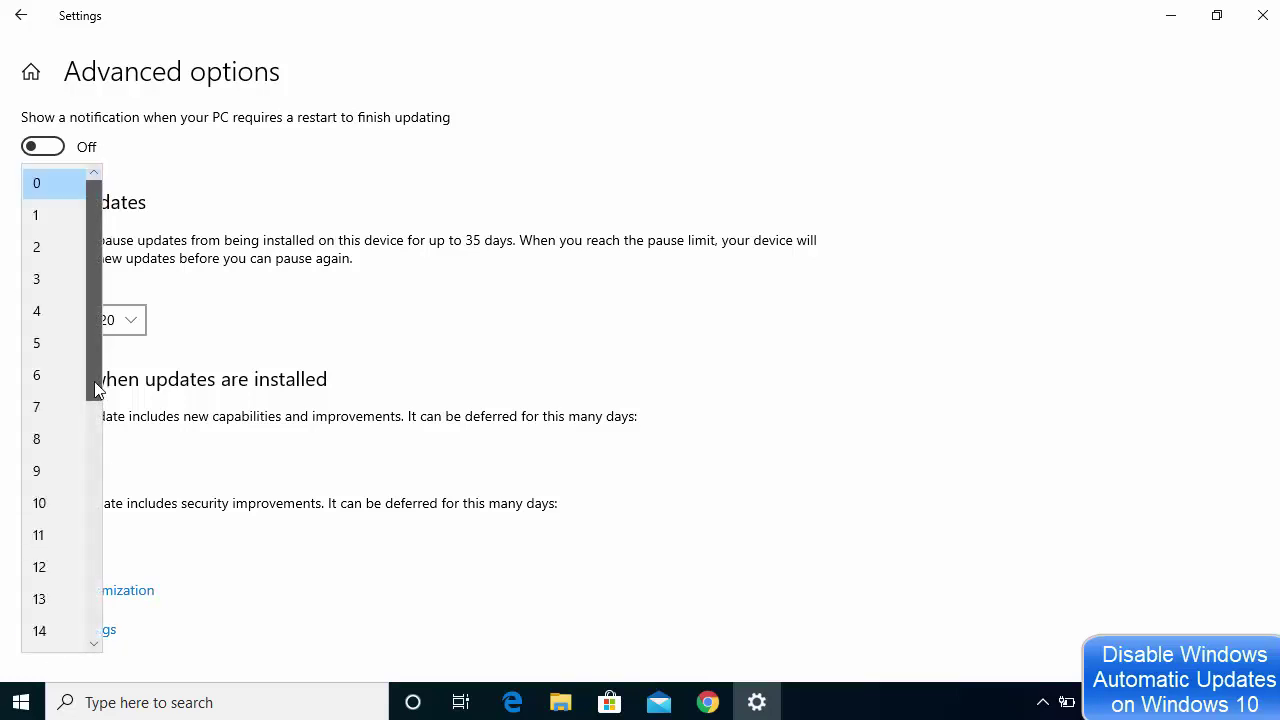
pyautogui.scroll(-3, 90, 500)
pyautogui.scroll(-3, 86, 650)
pyautogui.click(82, 630)
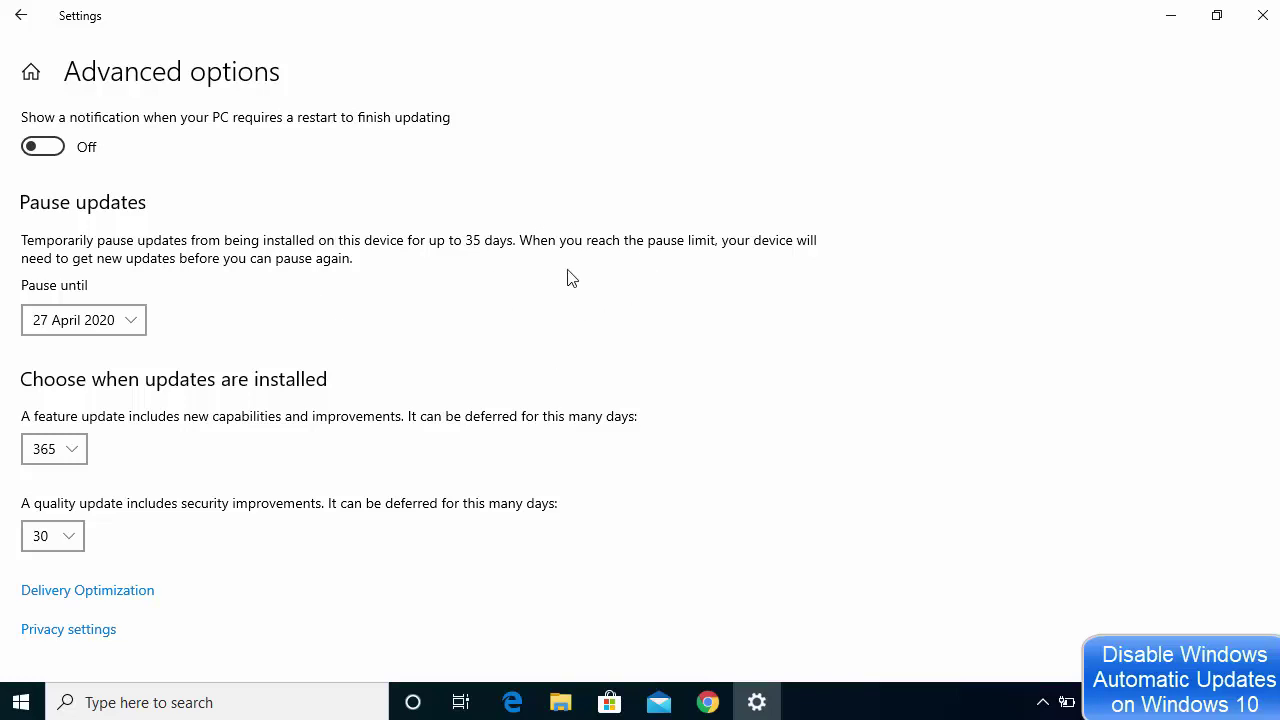
pyautogui.click(1252, 22)
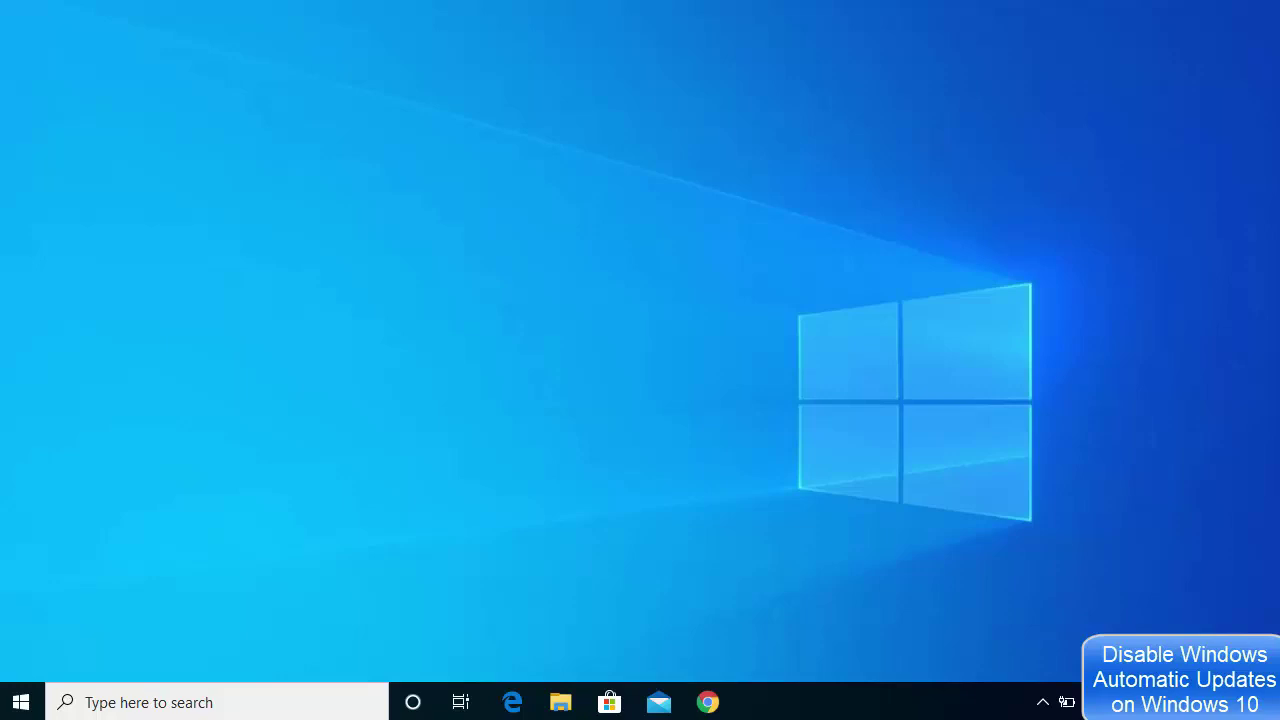
# Step: Search Windows for 'gpedit.msc'
pyautogui.click(110, 705)
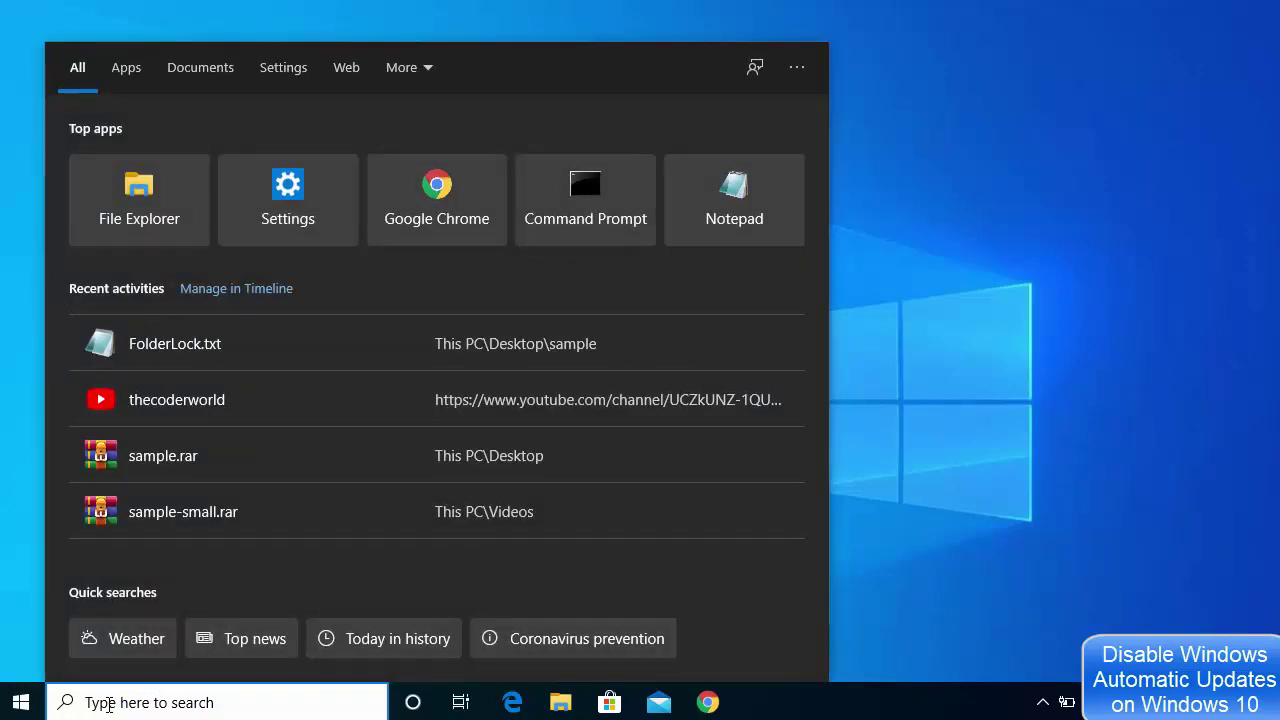
pyautogui.write('gp')
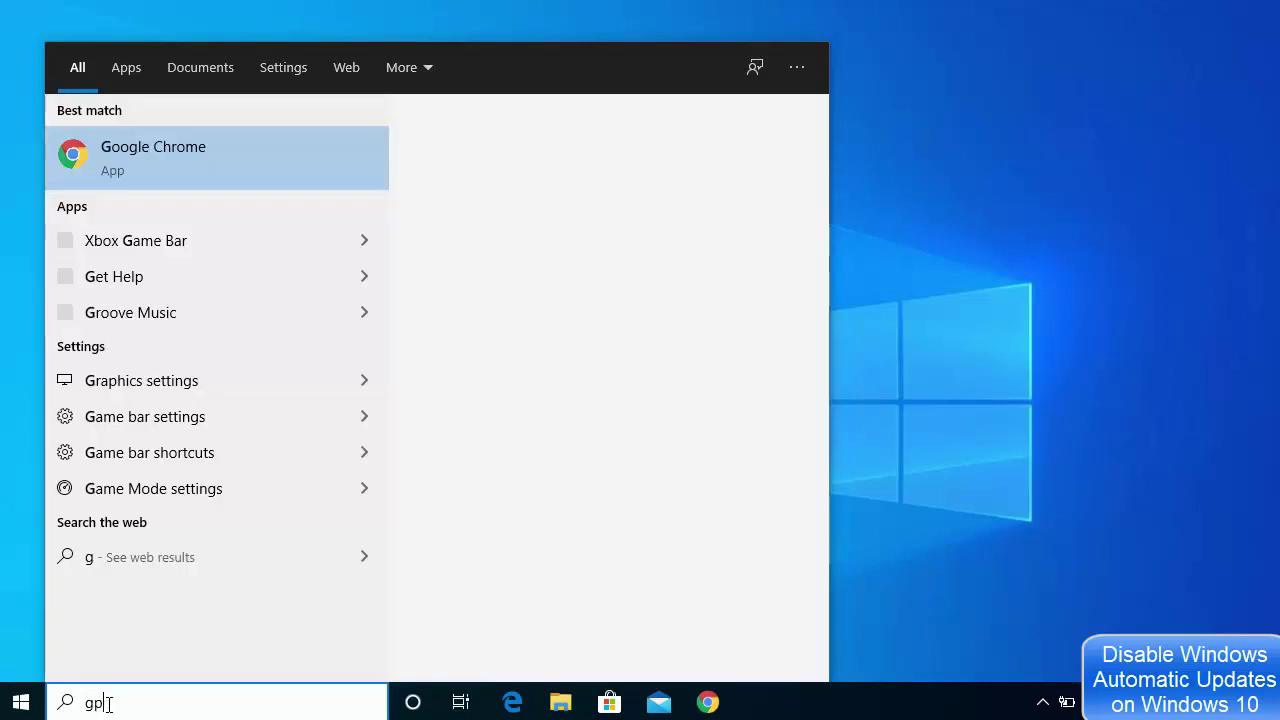
pyautogui.write('edit')
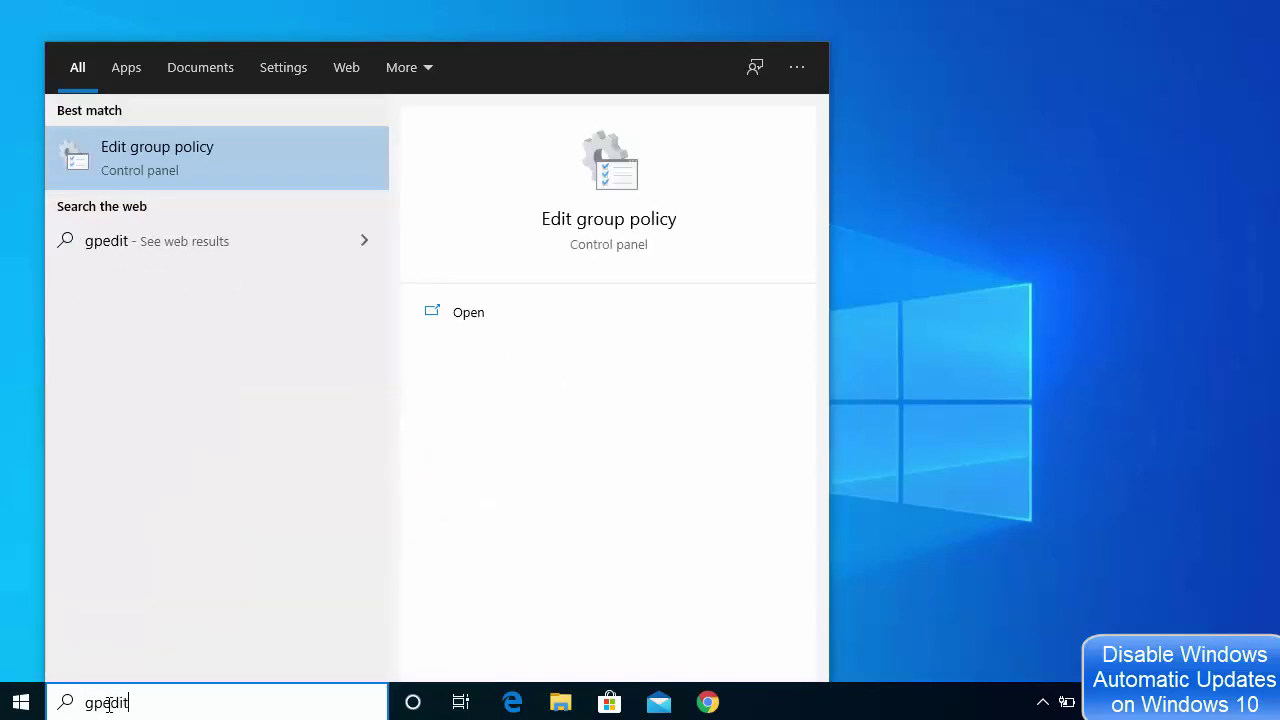
pyautogui.write('.msc')
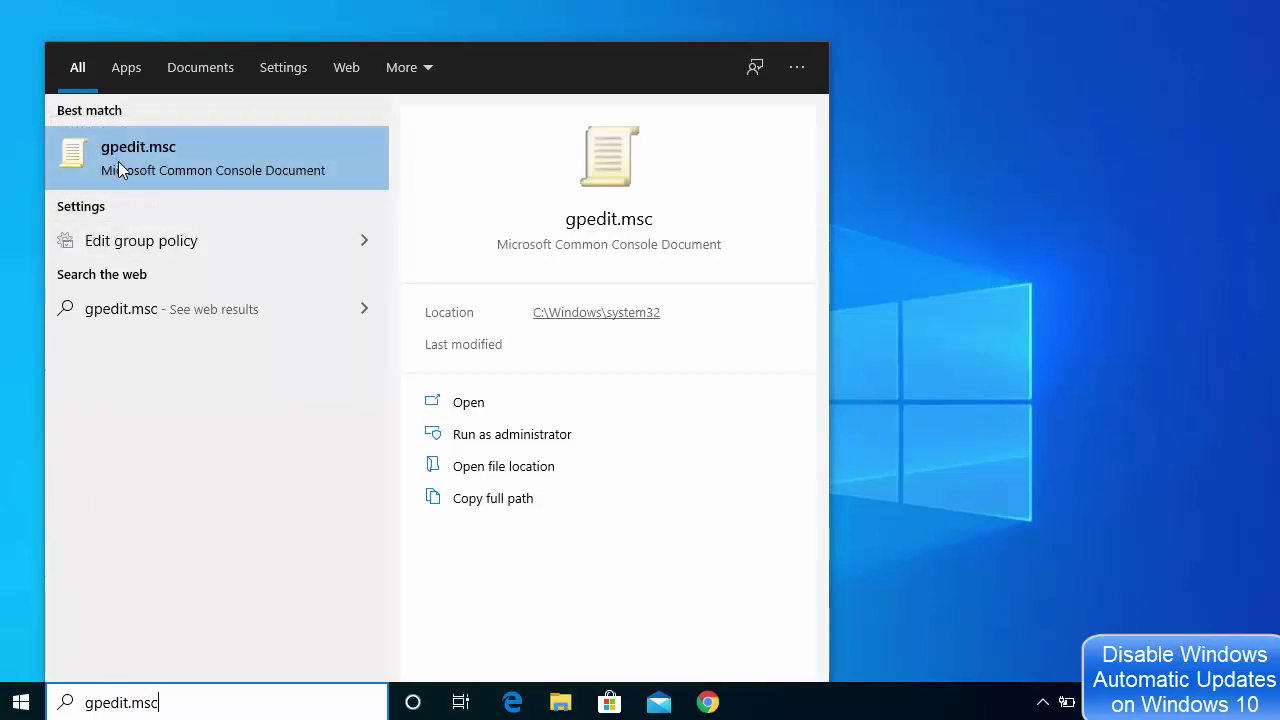
# Step: Launch the Group Policy Editor, maximize it and widen the policy tree pane
pyautogui.click(150, 163)
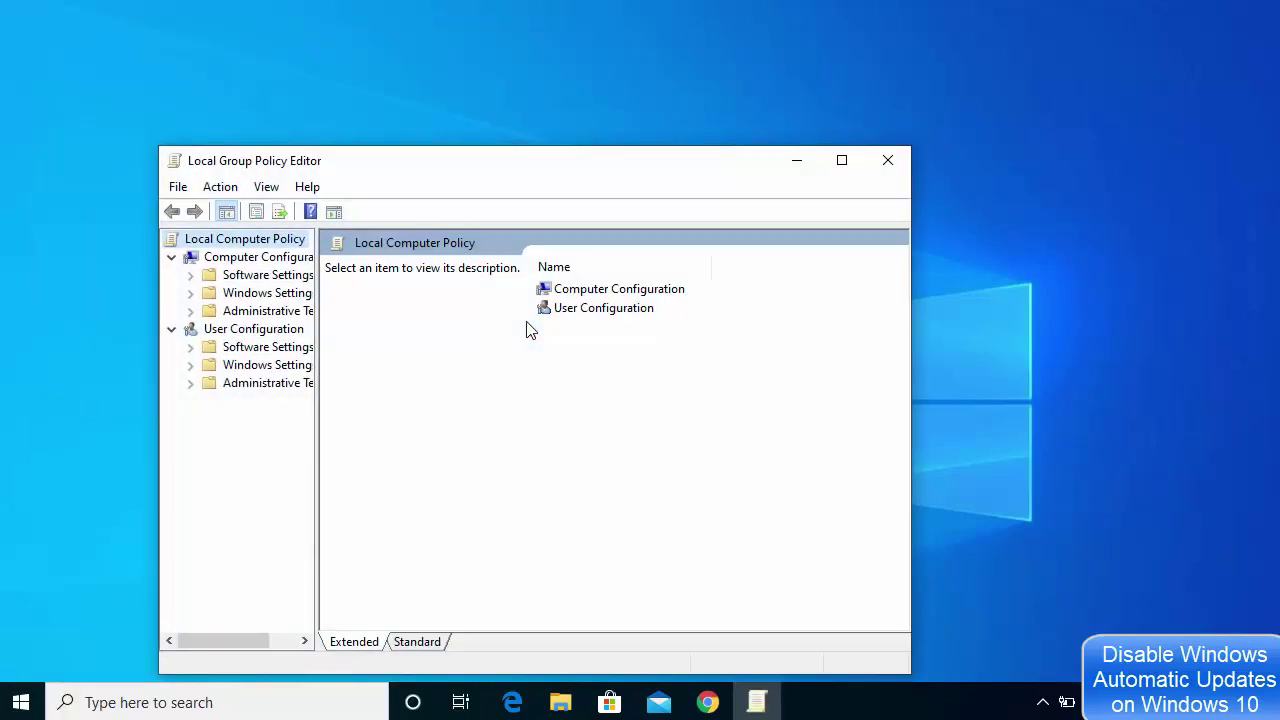
pyautogui.click(840, 162)
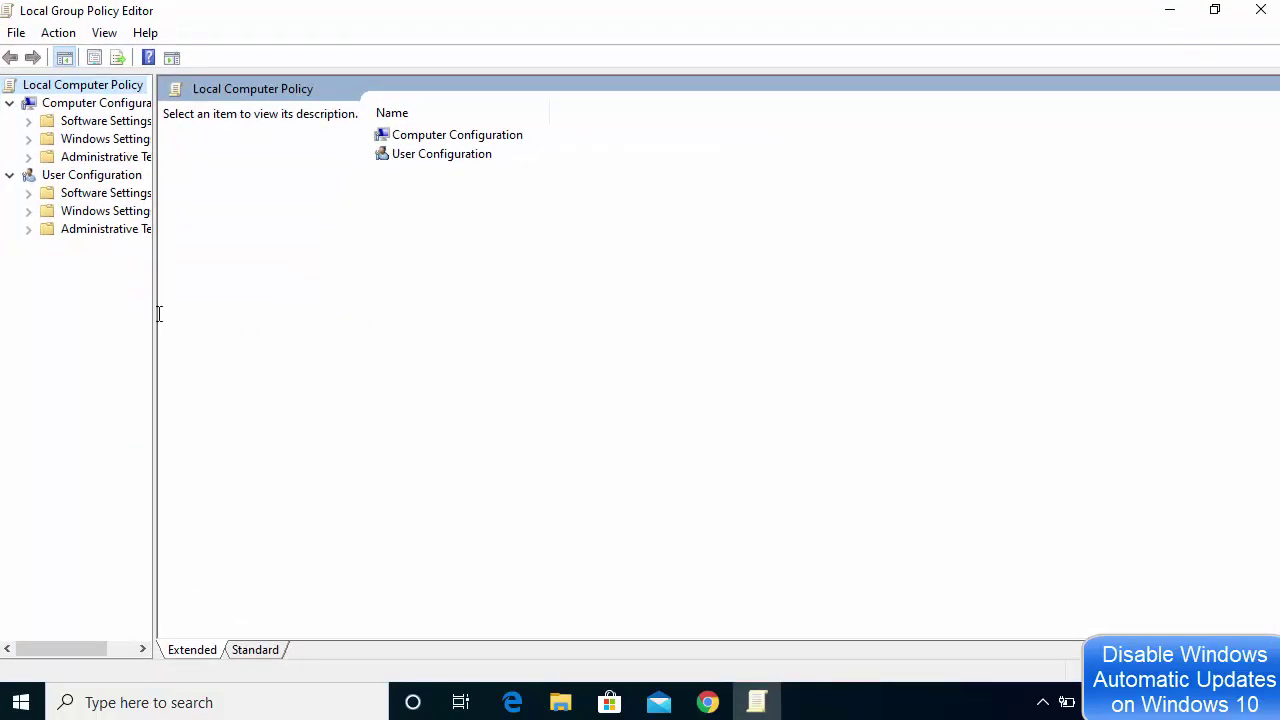
pyautogui.moveTo(156, 314); pyautogui.dragTo(339, 338)
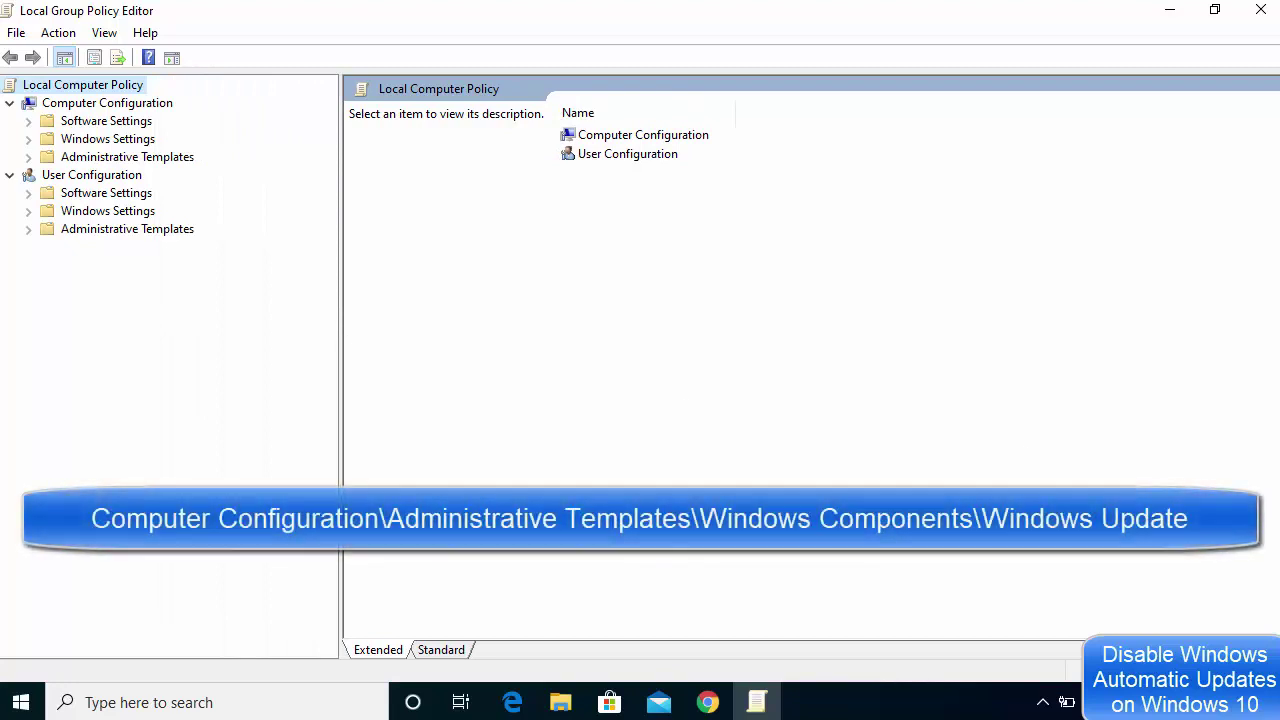
# Step: Expand Computer Configuration > Administrative Templates > Windows Components and select Windows Update
pyautogui.click(92, 105)
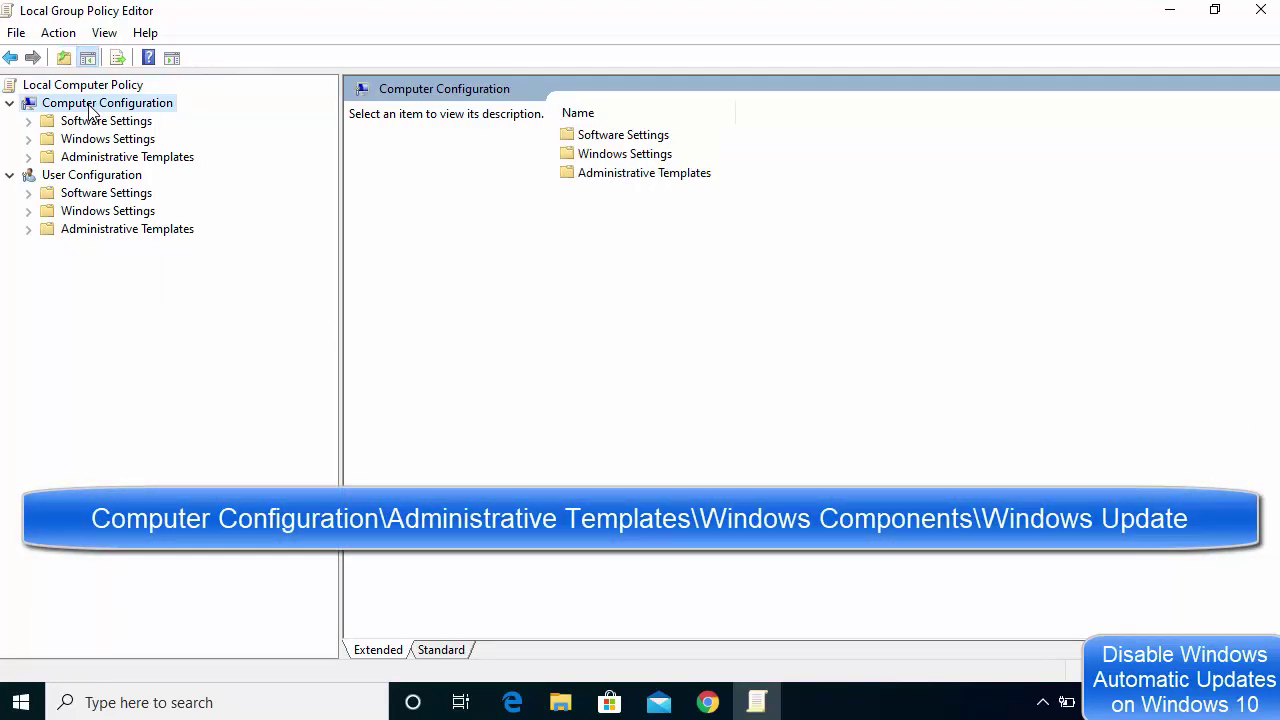
pyautogui.click(28, 157)
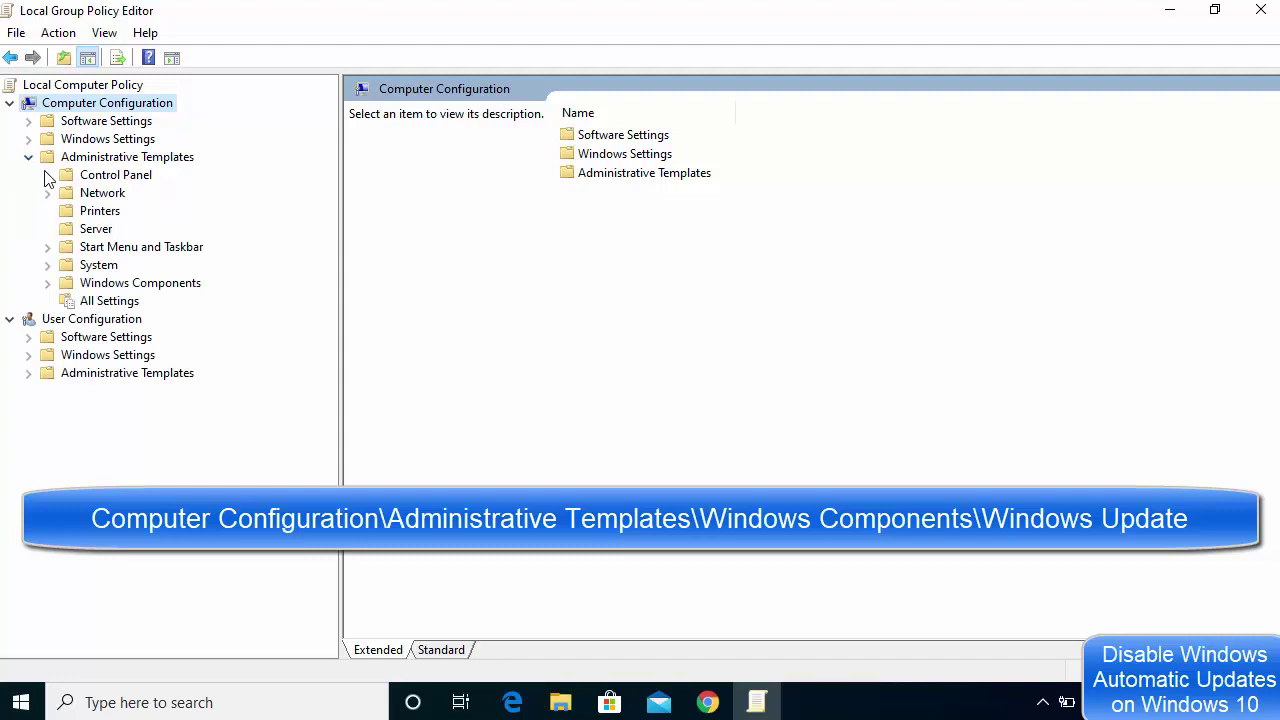
pyautogui.click(48, 283)
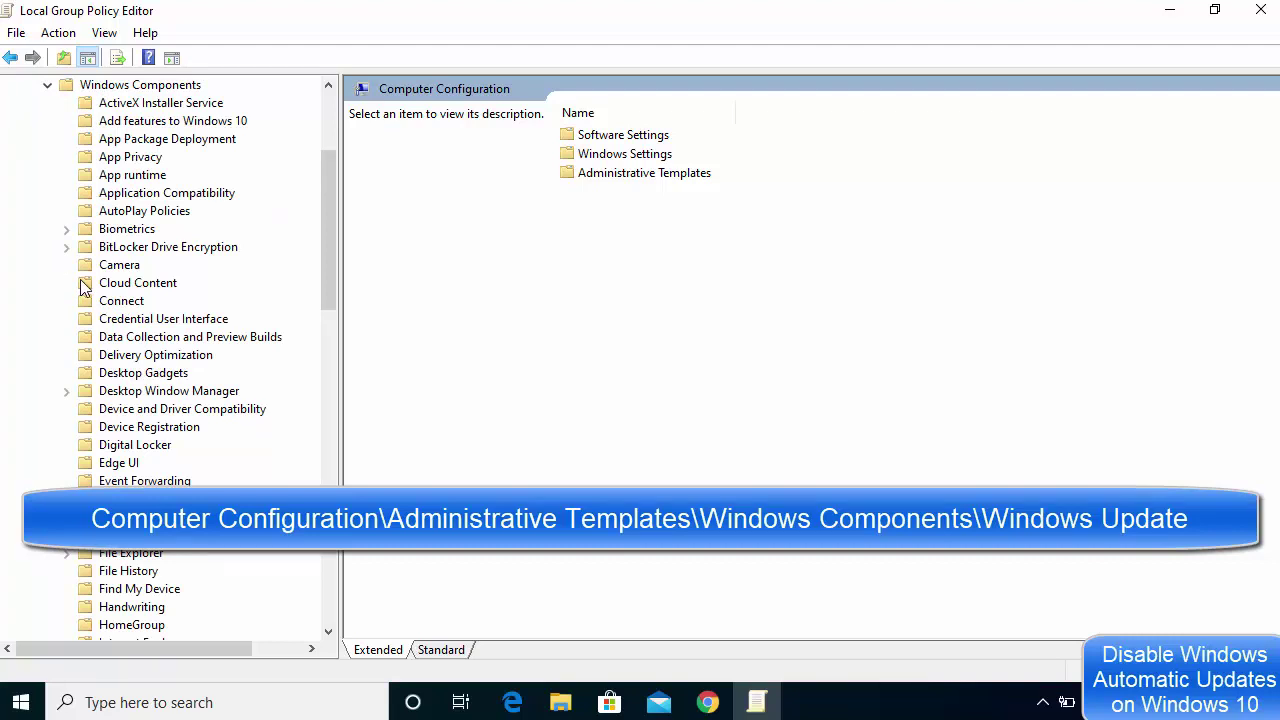
pyautogui.scroll(-9, 108, 270)
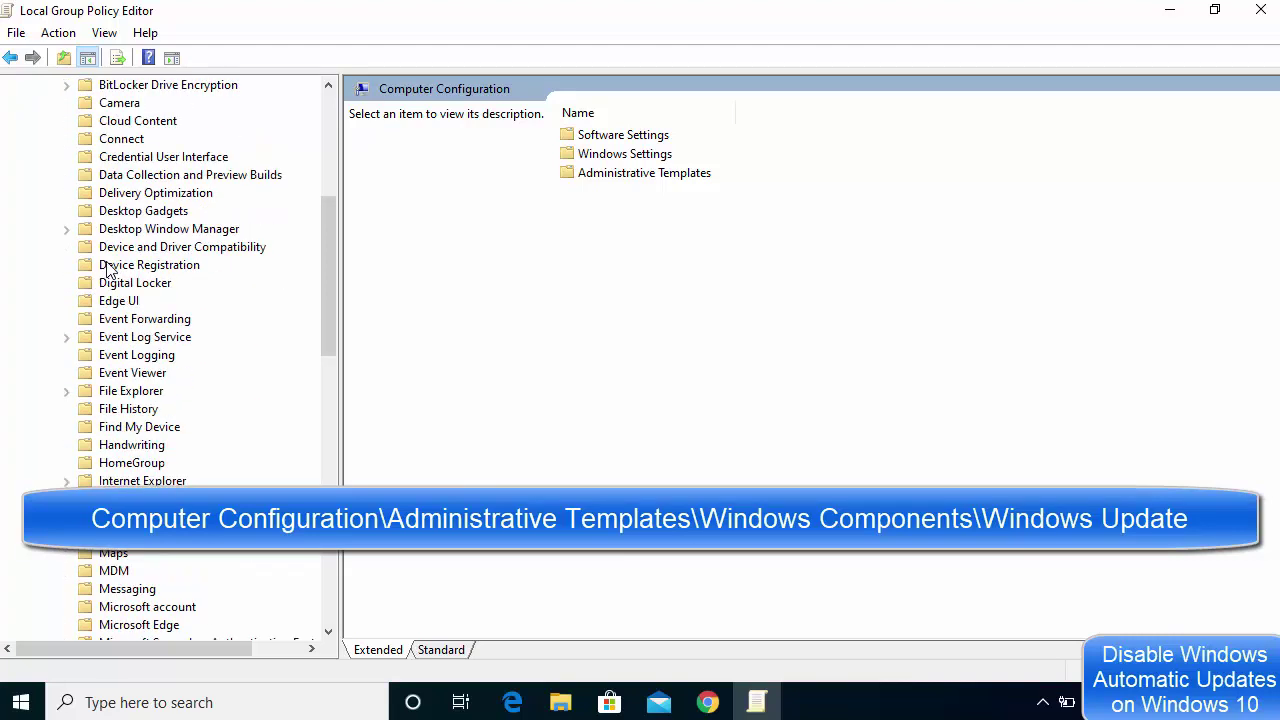
pyautogui.scroll(-5, 108, 270)
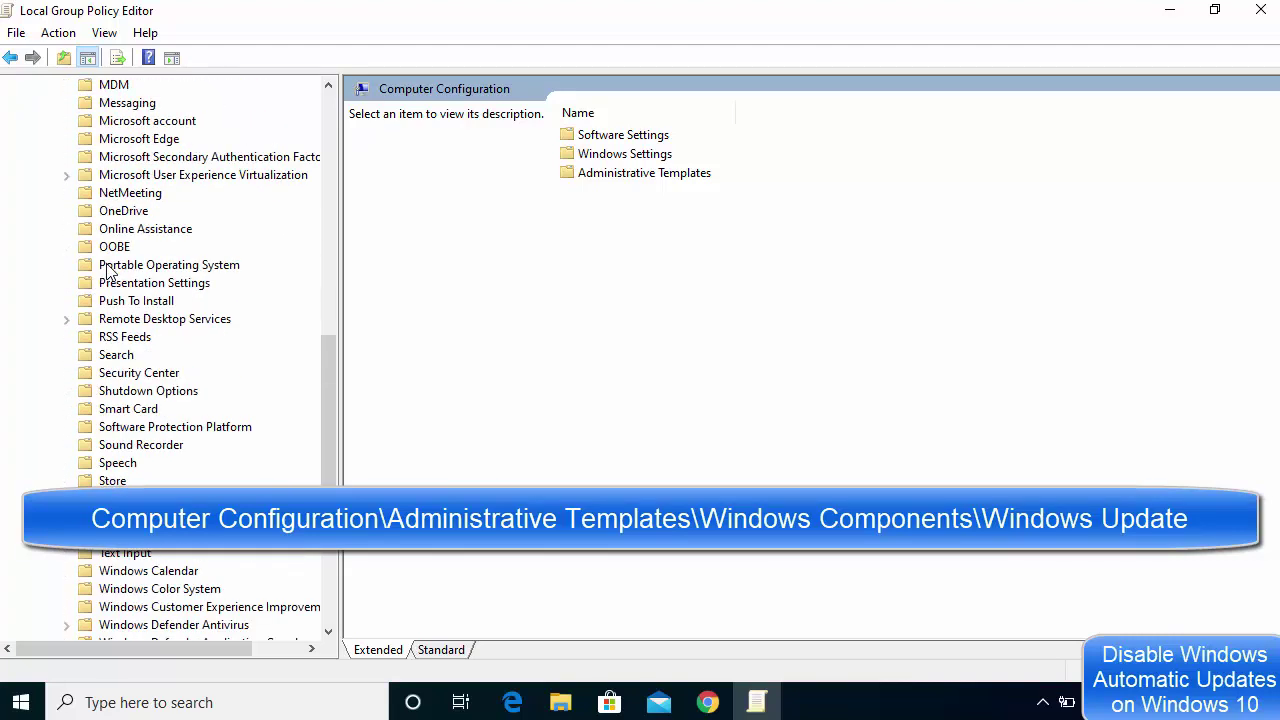
pyautogui.scroll(-3, 108, 270)
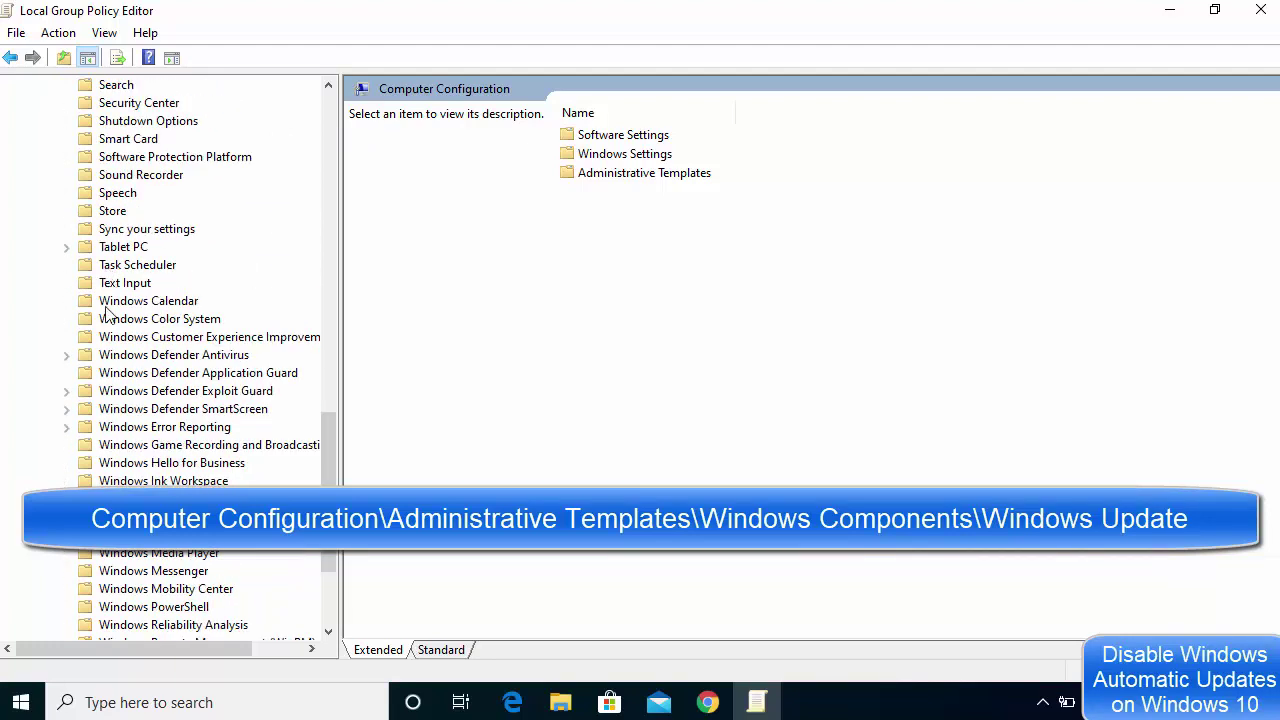
pyautogui.scroll(-1, 110, 390)
pyautogui.scroll(-2, 110, 390)
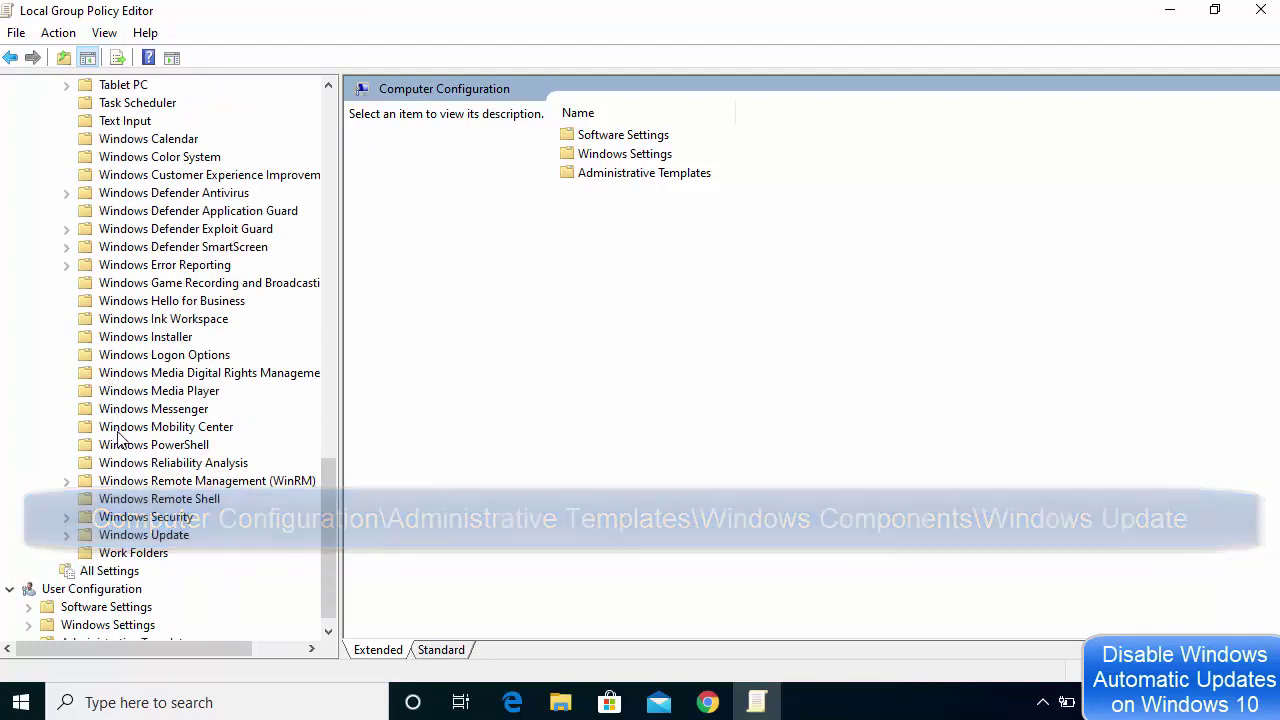
pyautogui.click(66, 536)
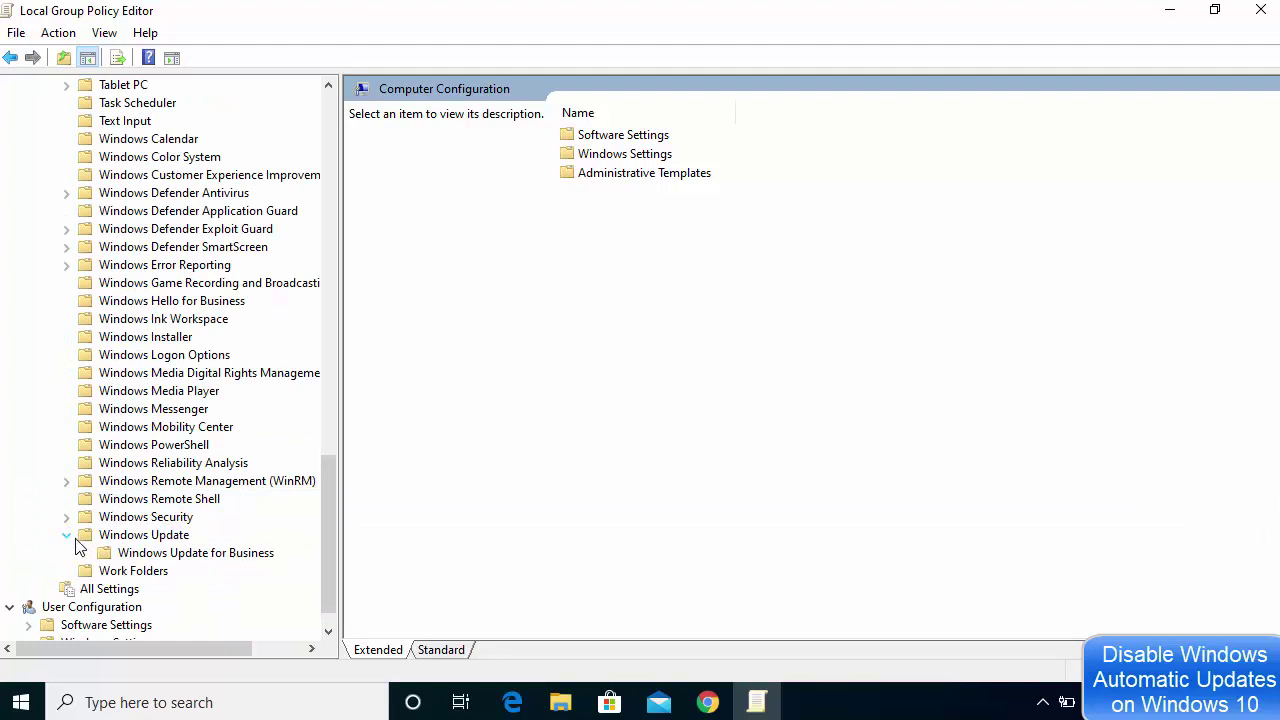
pyautogui.click(88, 536)
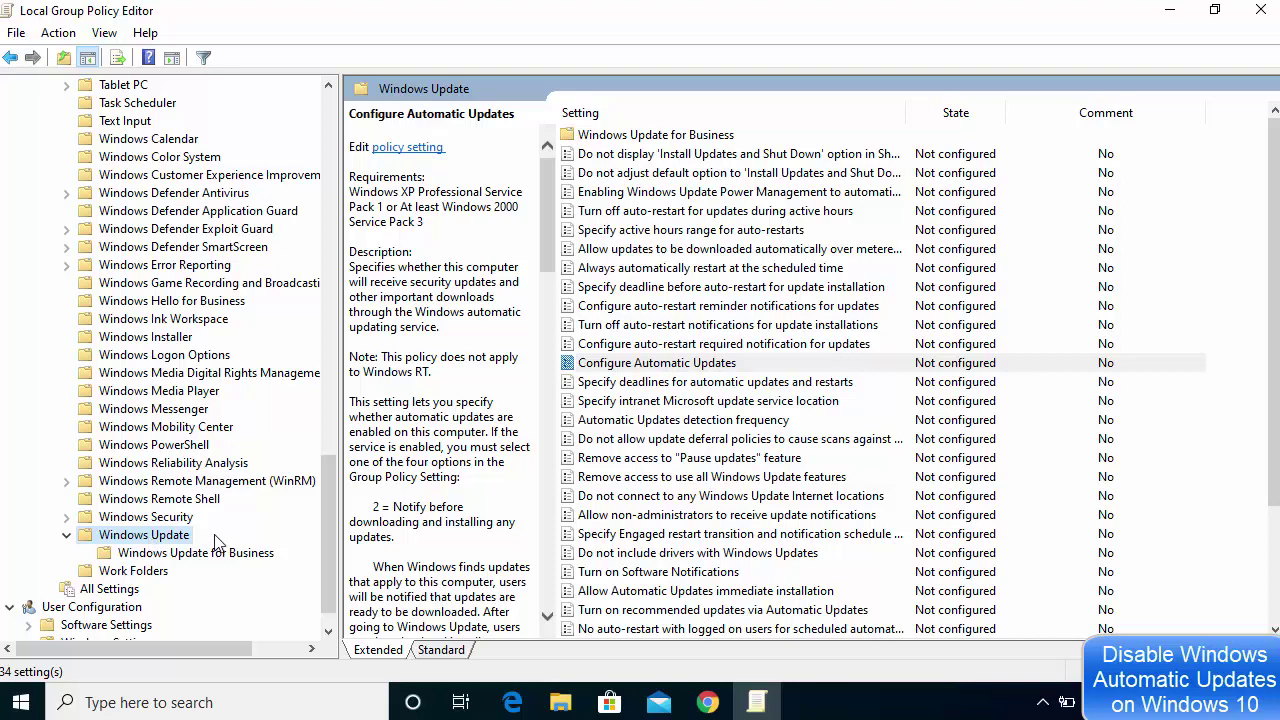
# Step: Open Configure Automatic Updates, choose Disabled, then Apply and OK
pyautogui.click(707, 367)
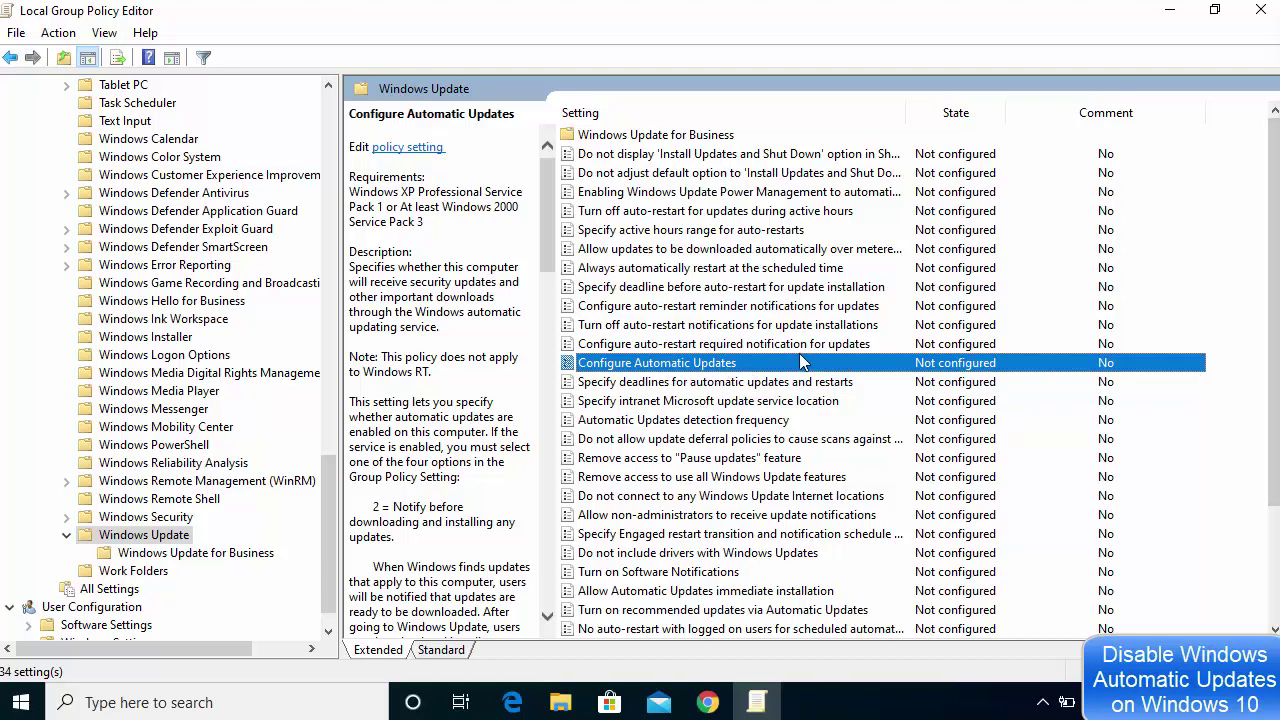
pyautogui.doubleClick(697, 368)
pyautogui.moveTo(406, 108); pyautogui.dragTo(572, 46)
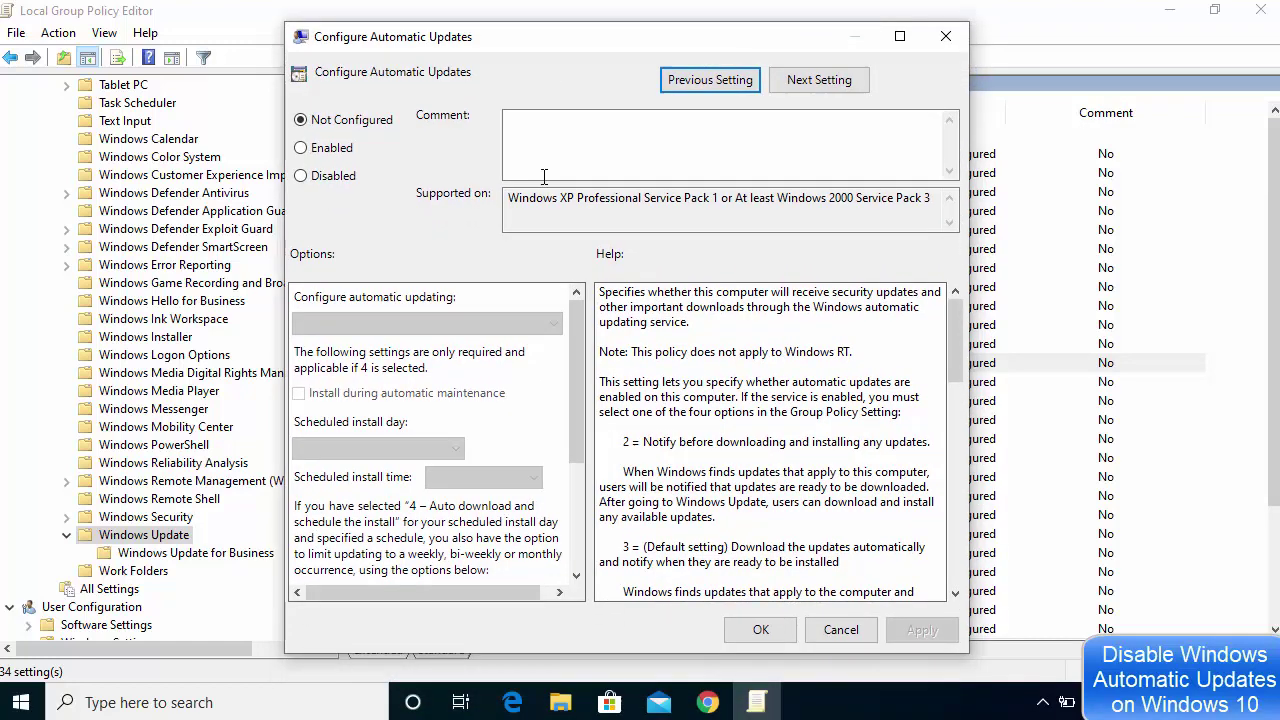
pyautogui.click(302, 176)
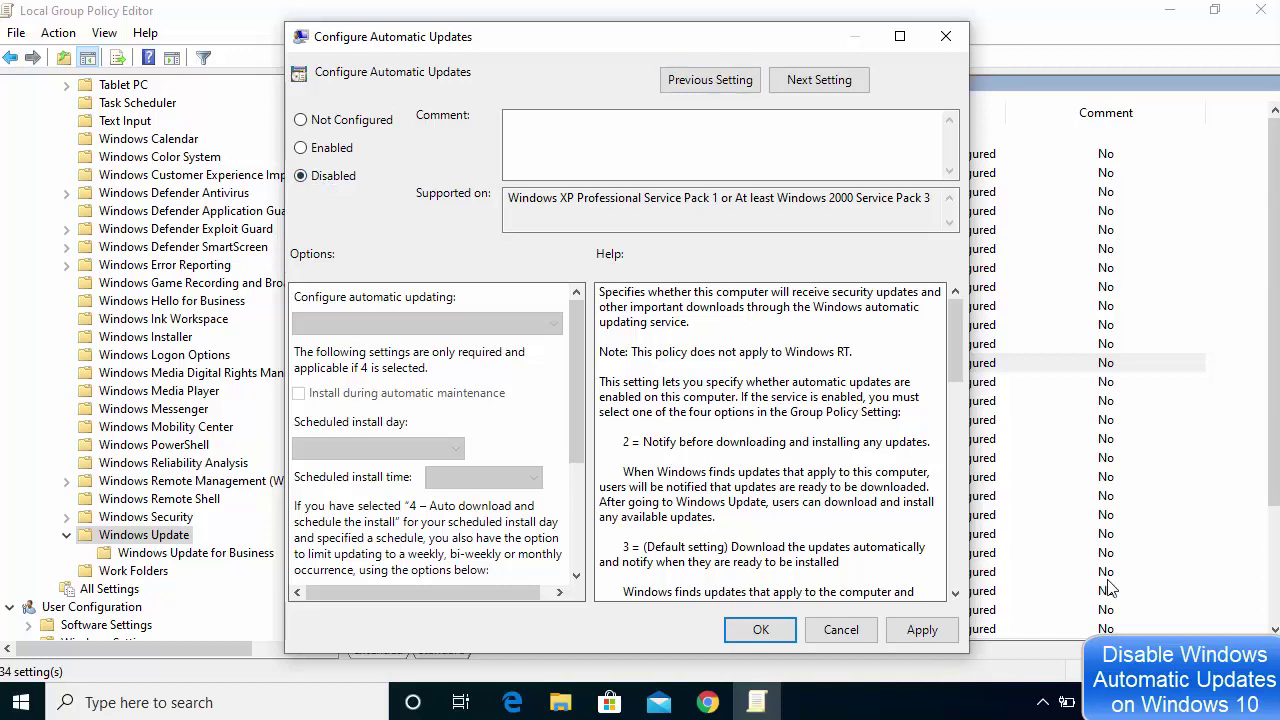
pyautogui.click(905, 630)
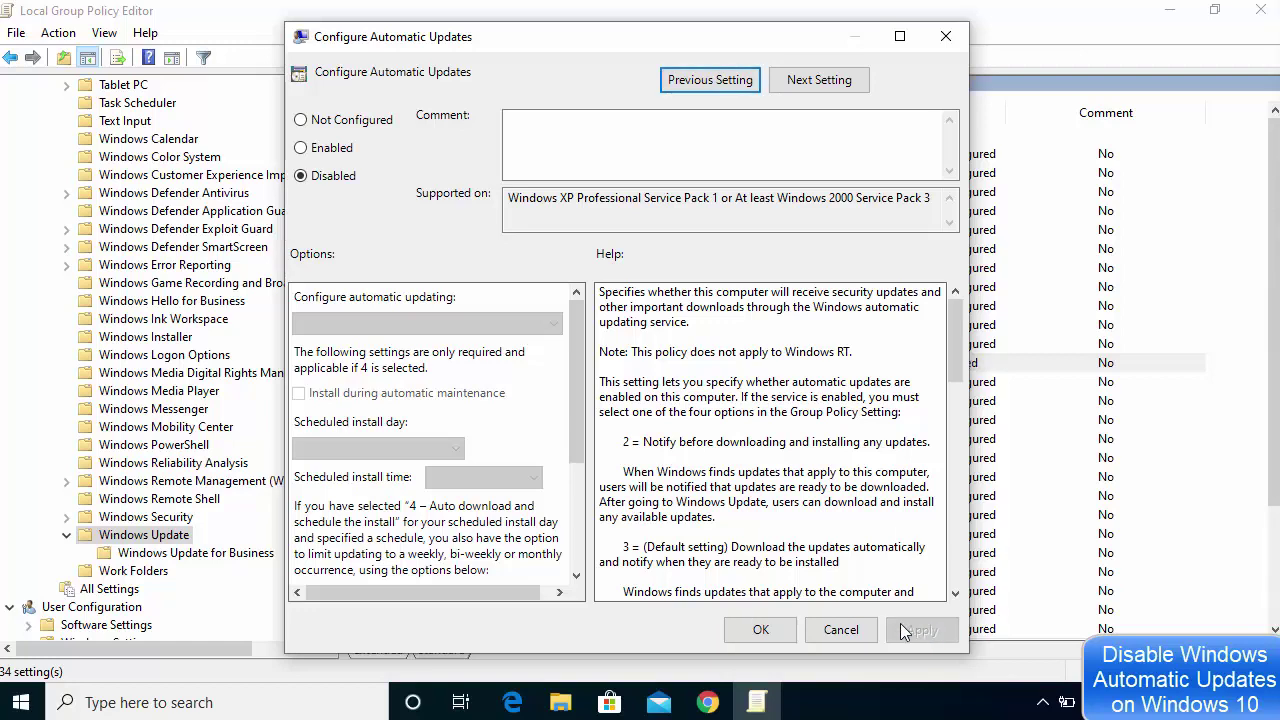
pyautogui.click(777, 632)
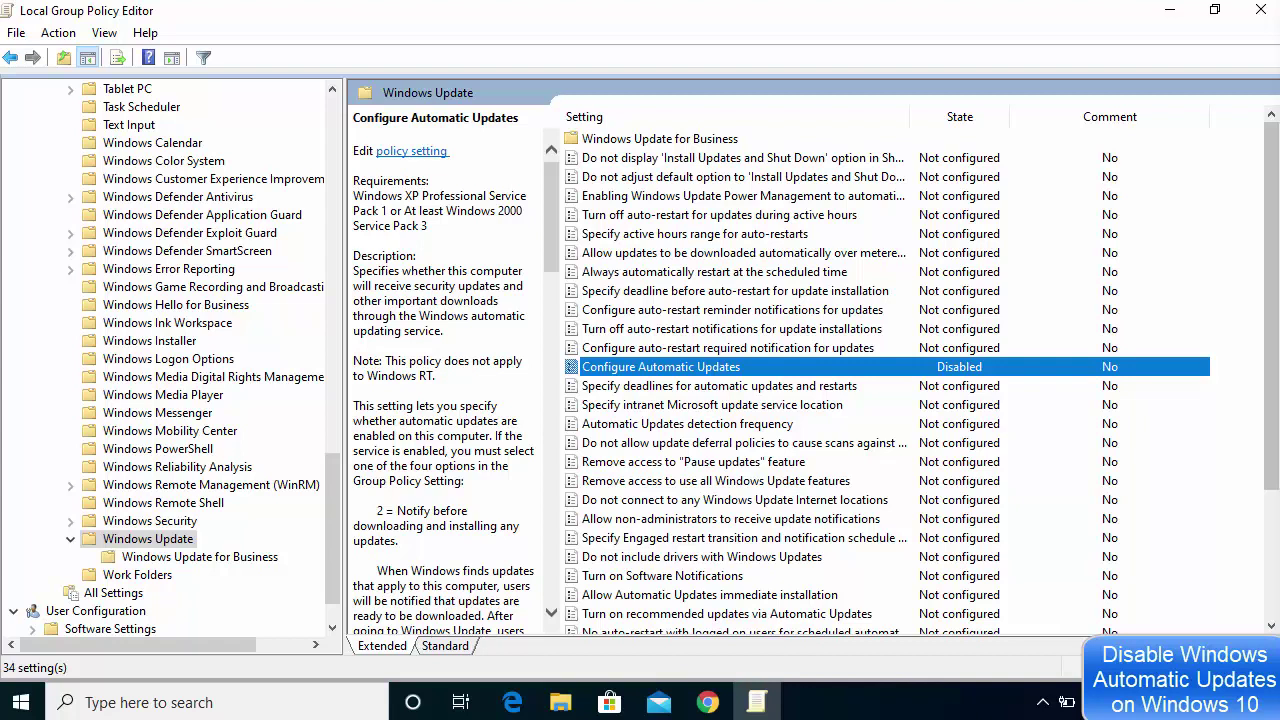
# Step: Reopen Configure Automatic Updates, preview Enabled with '2 - Notify for download and auto install', then revert to Disabled
pyautogui.doubleClick(678, 375)
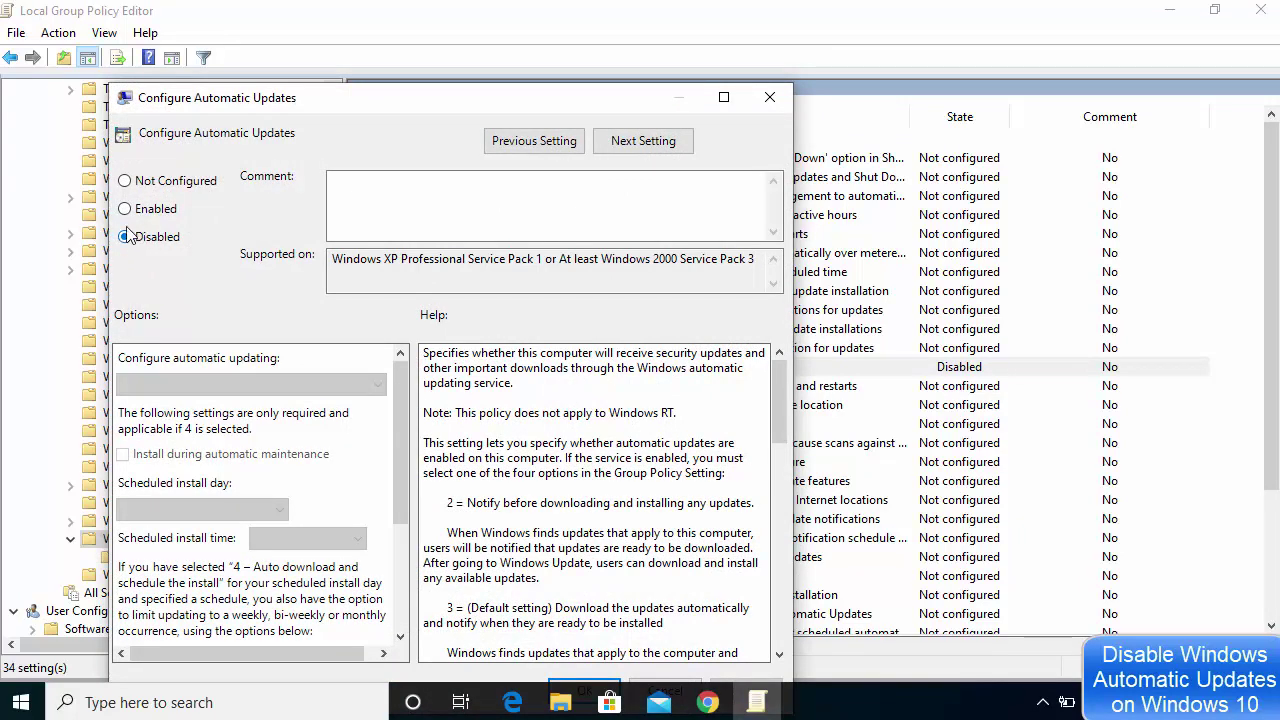
pyautogui.click(127, 210)
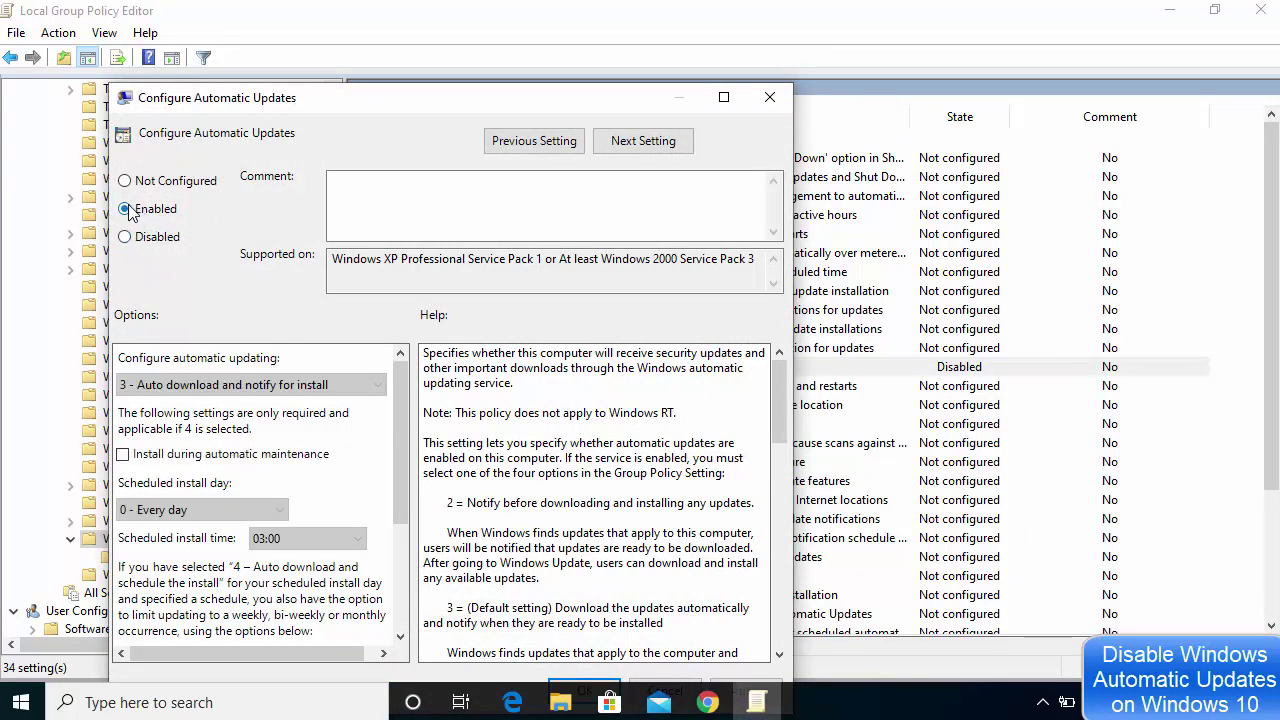
pyautogui.click(245, 387)
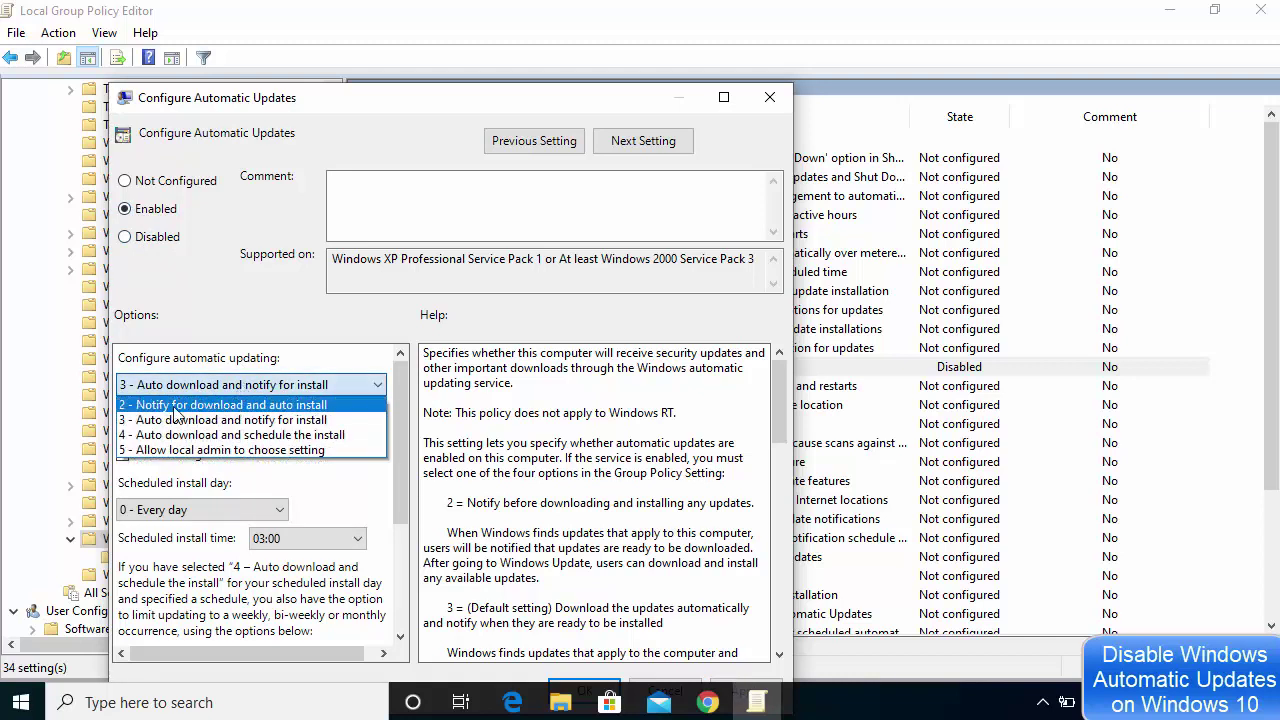
pyautogui.click(240, 405)
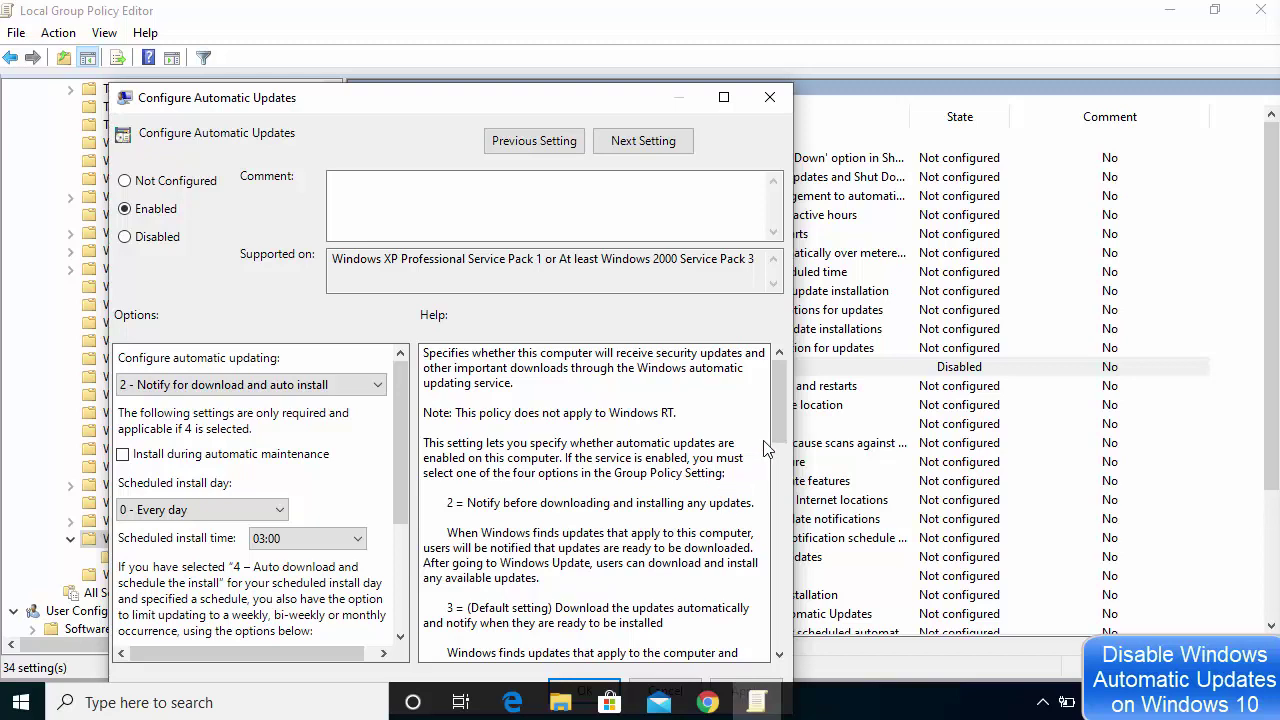
pyautogui.moveTo(777, 418); pyautogui.dragTo(782, 573)
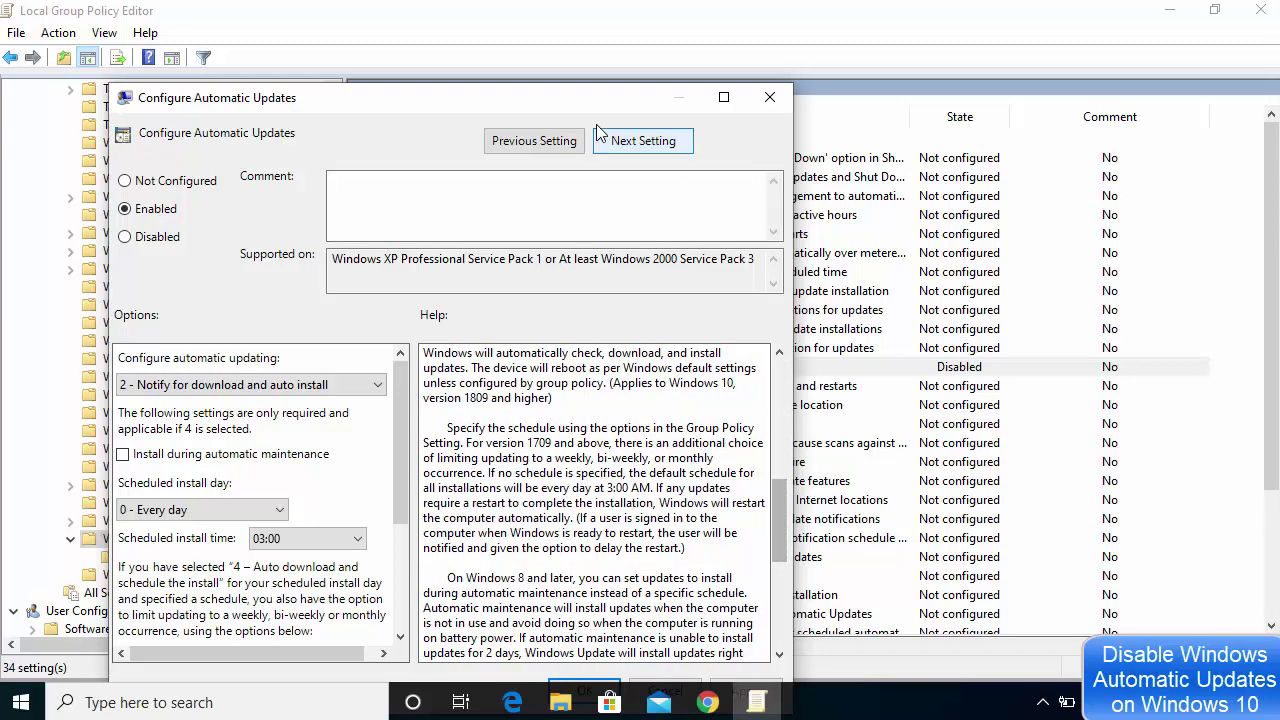
pyautogui.moveTo(591, 104); pyautogui.dragTo(673, 69)
pyautogui.click(220, 195)
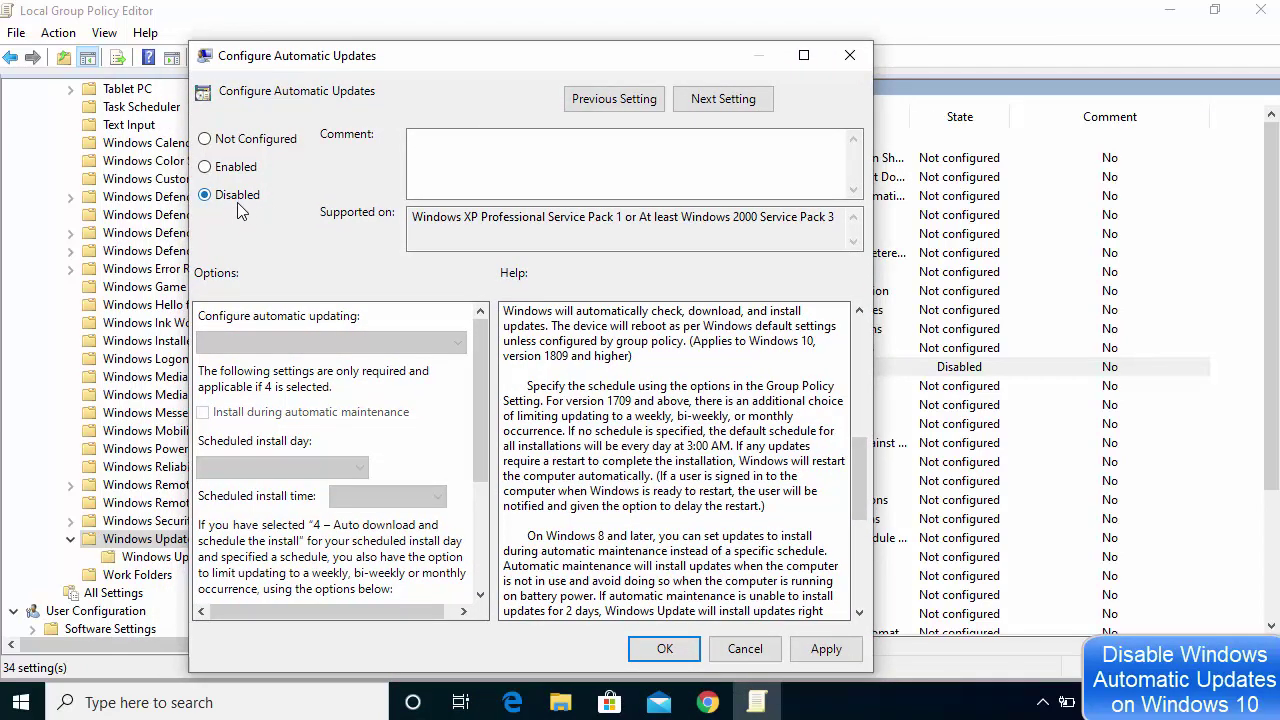
# Step: Apply and confirm the Disabled policy, then close the Group Policy Editor
pyautogui.click(822, 648)
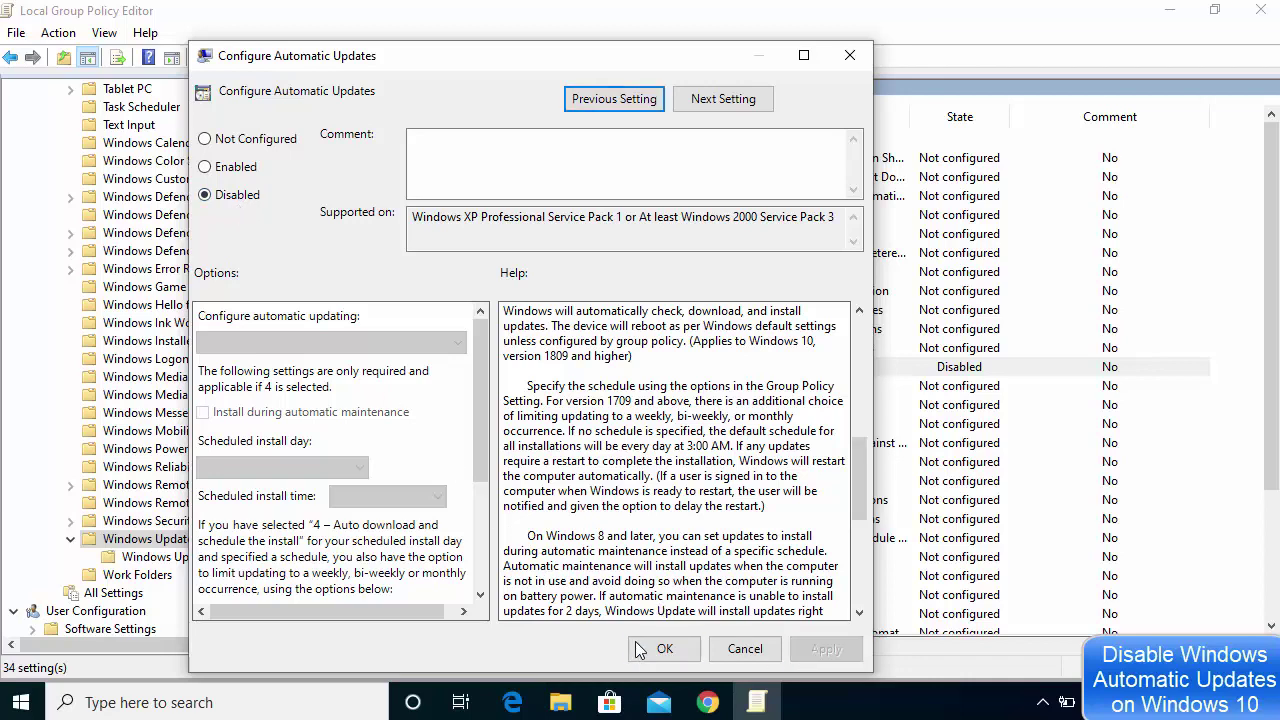
pyautogui.click(643, 650)
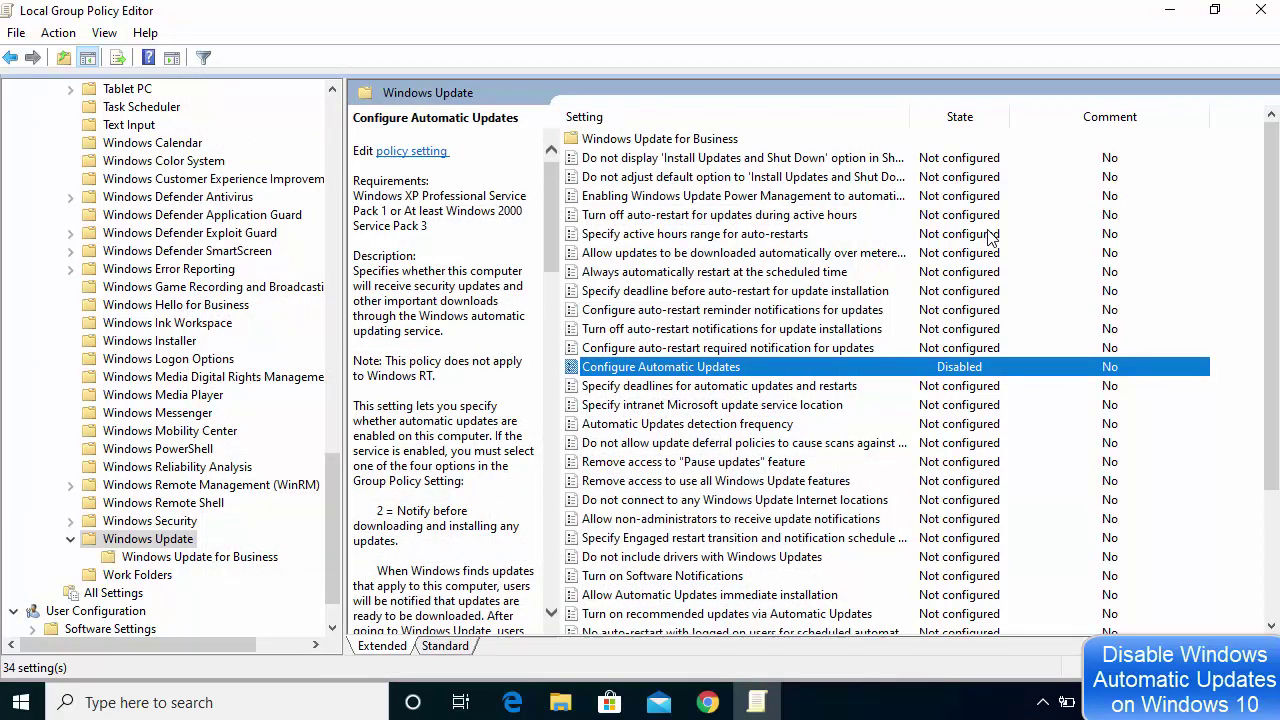
pyautogui.click(1256, 16)
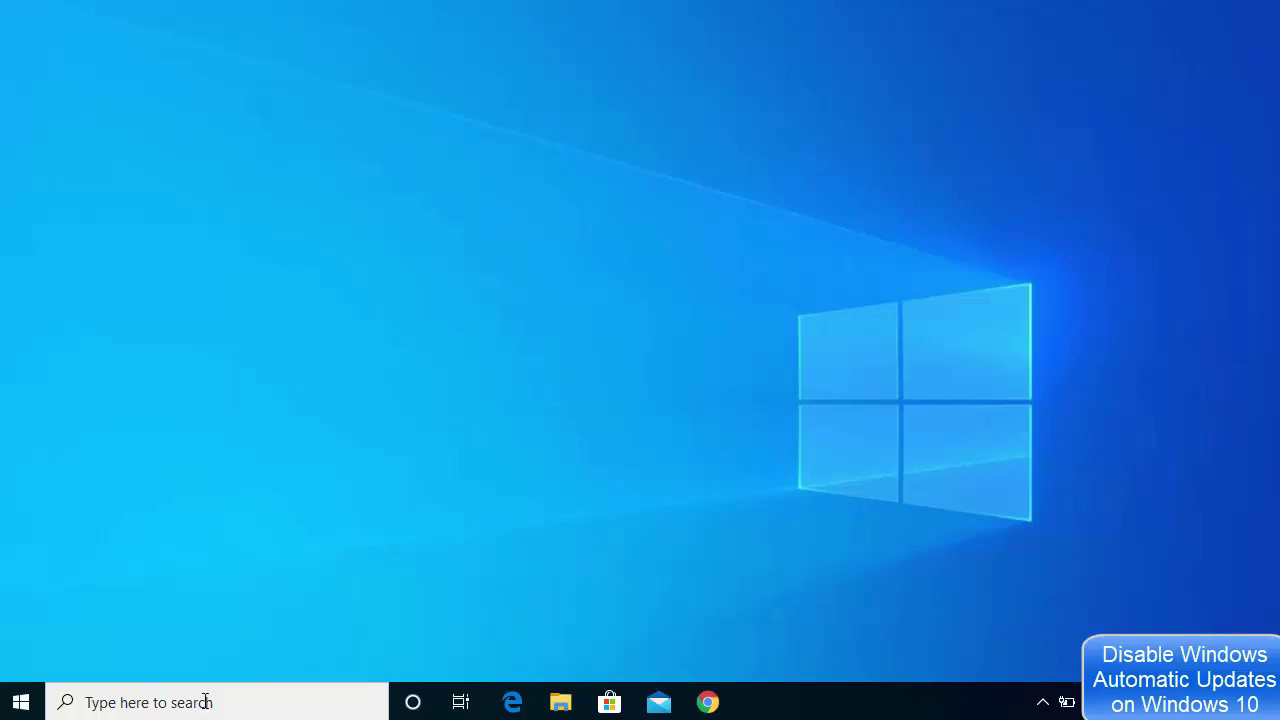
# Step: Search for 'regedit', launch Registry Editor and approve the User Account Control prompt
pyautogui.click(163, 701)
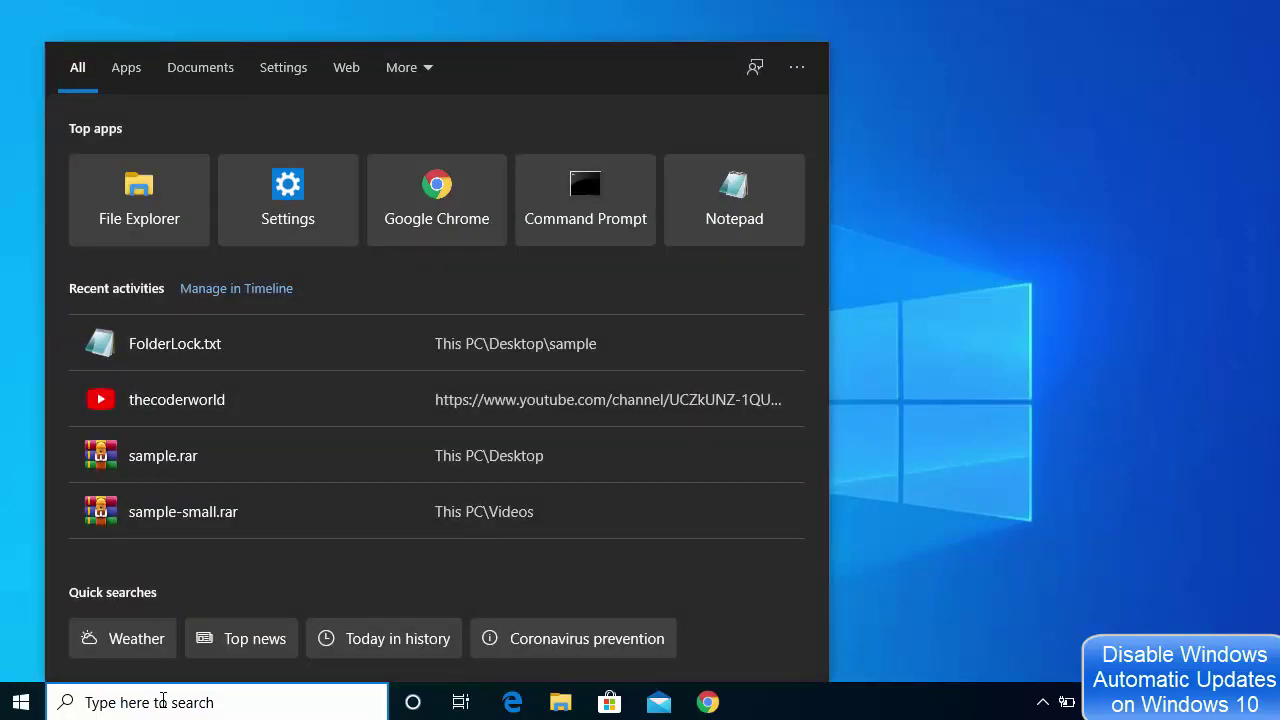
pyautogui.write('regedit')
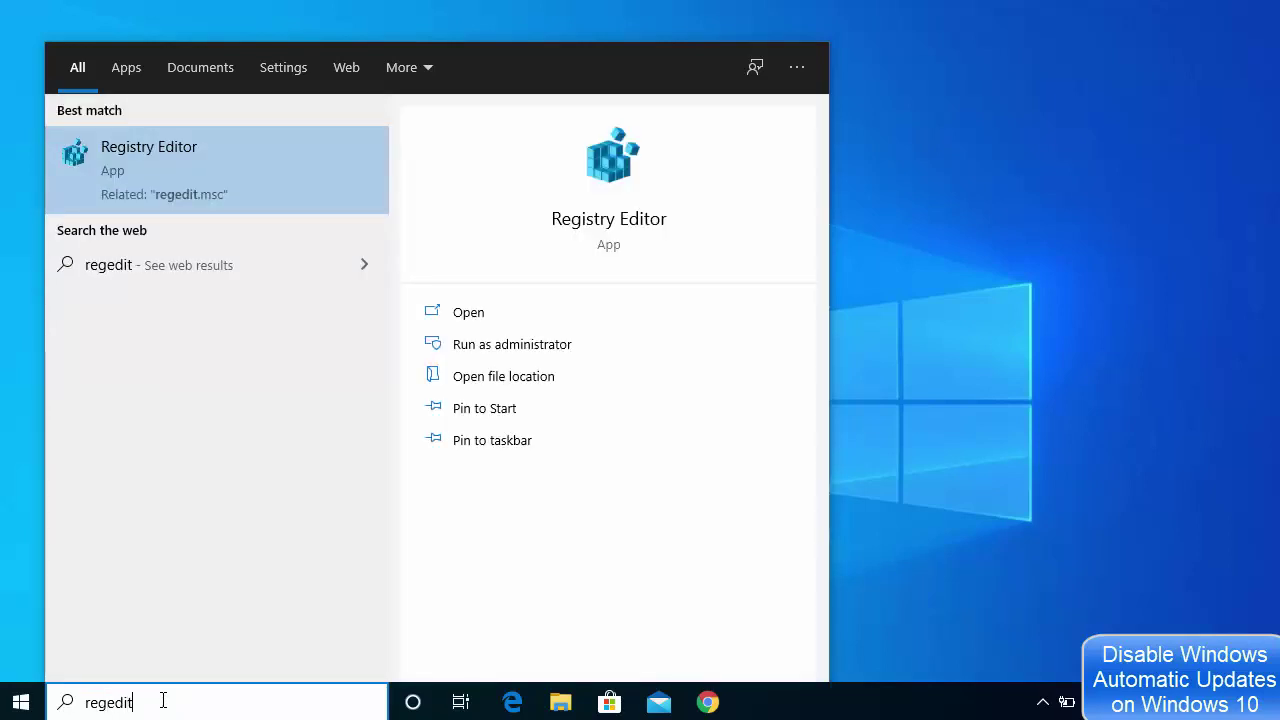
pyautogui.click(165, 163)
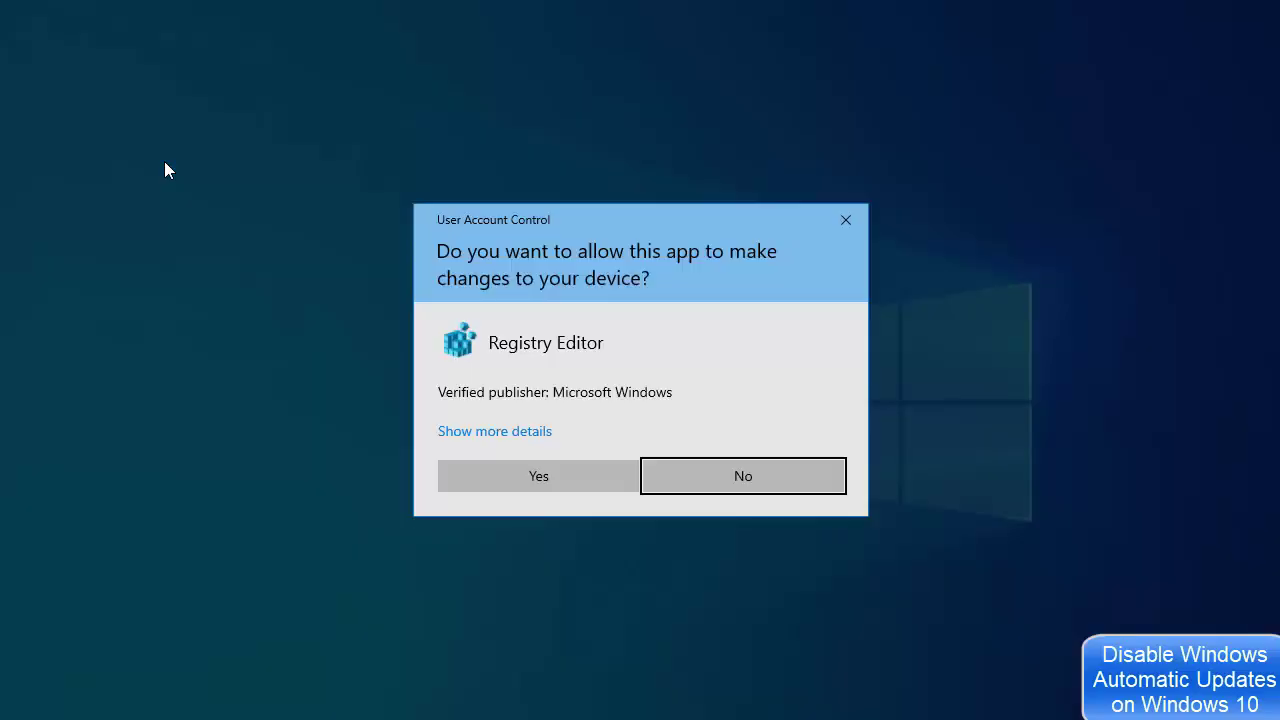
pyautogui.click(562, 472)
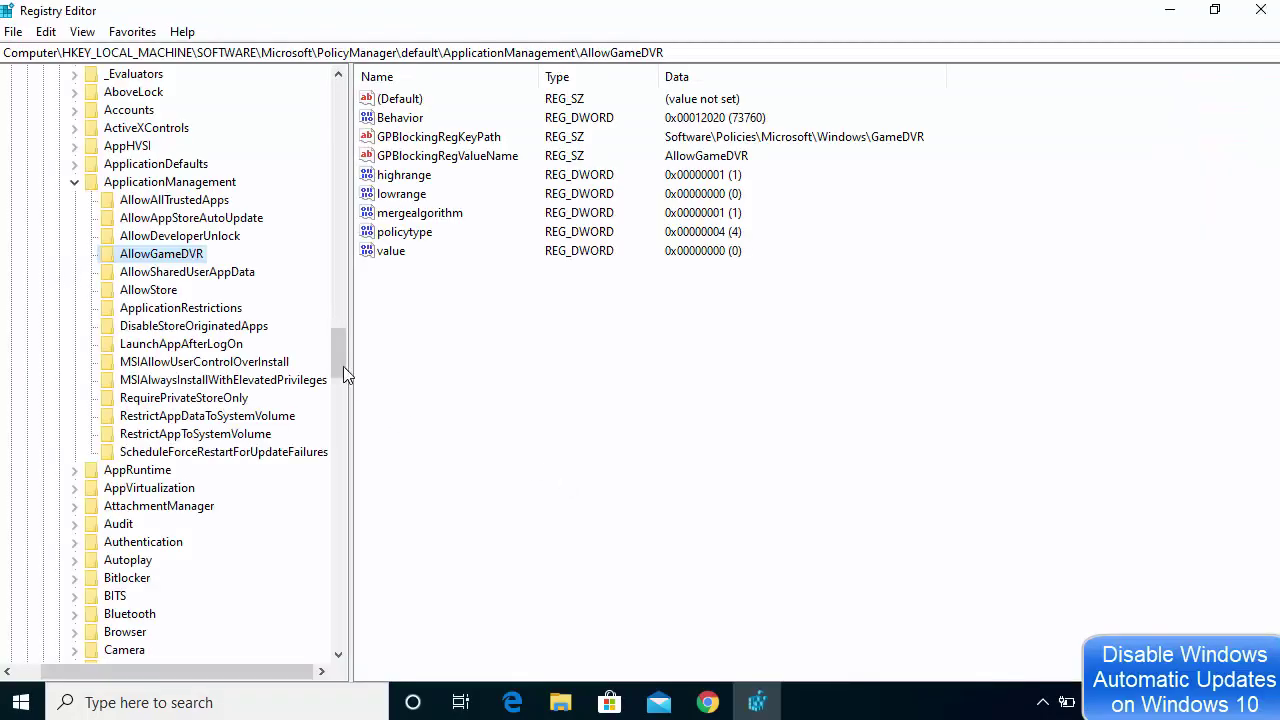
# Step: Resize the Registry Editor window, widen the key tree pane, and collapse HKEY_LOCAL_MACHINE
pyautogui.moveTo(342, 311); pyautogui.dragTo(320, 106)
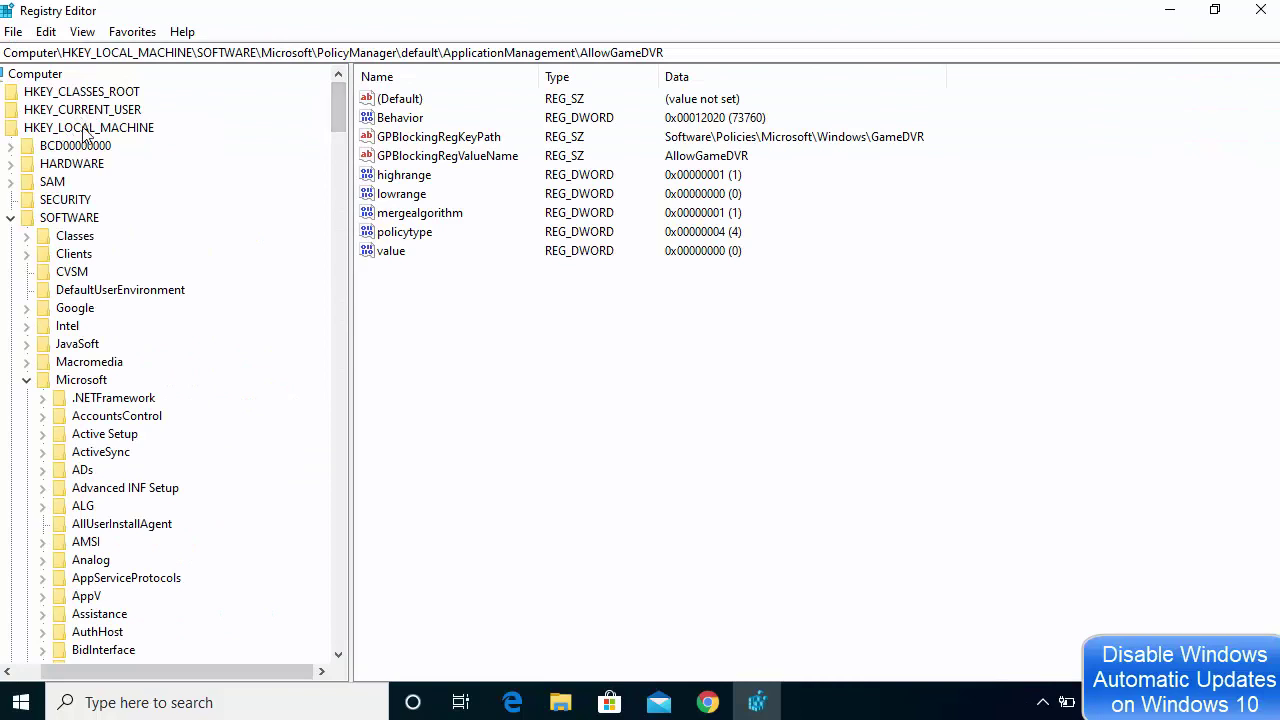
pyautogui.doubleClick(366, 26)
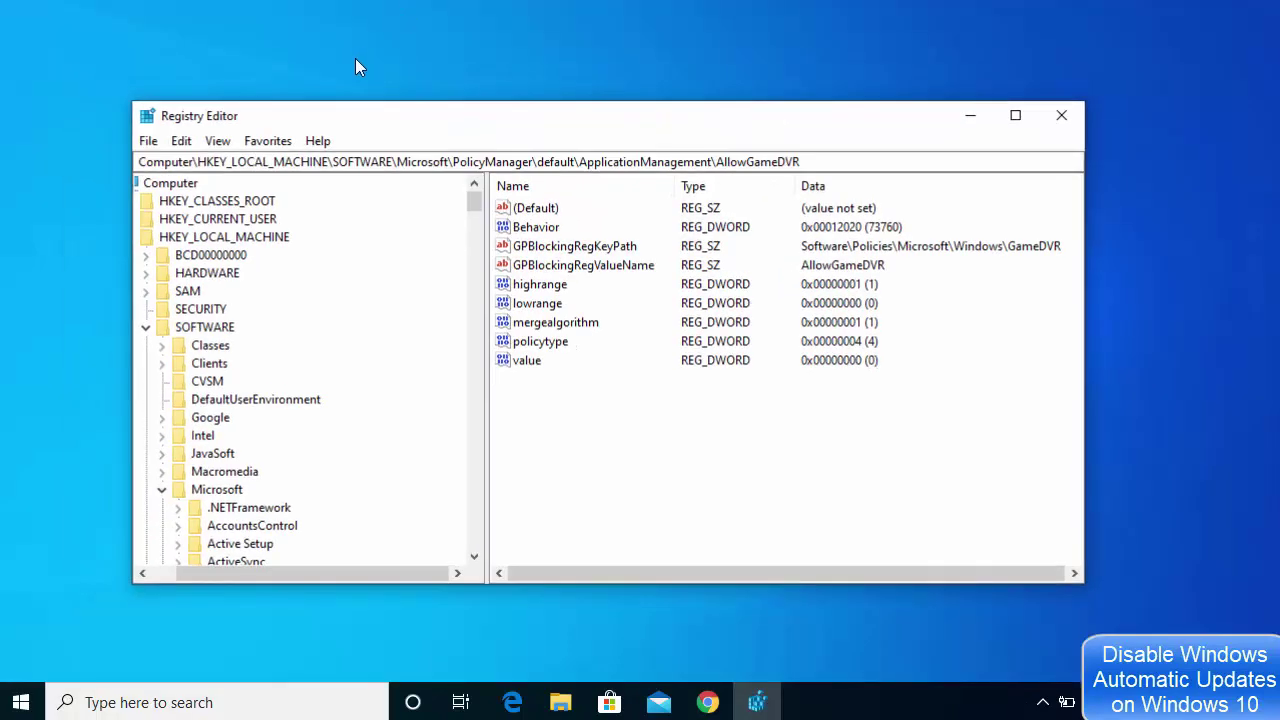
pyautogui.moveTo(131, 105); pyautogui.dragTo(45, 57)
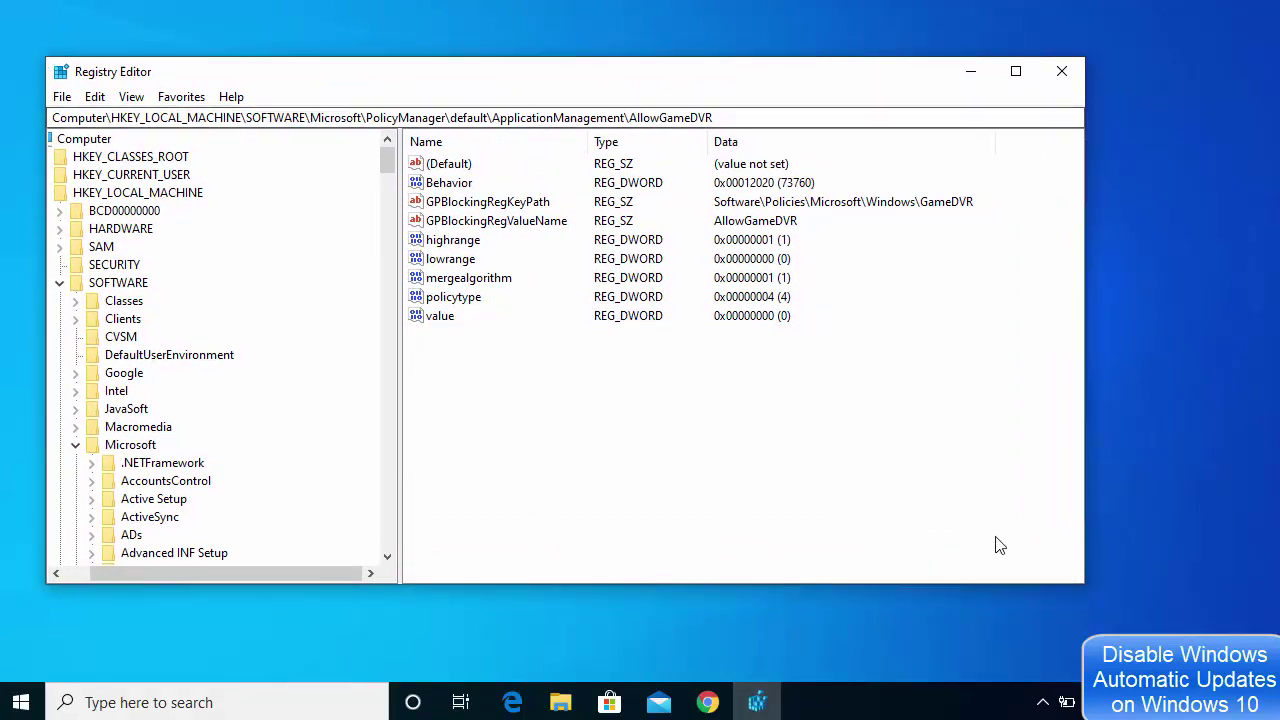
pyautogui.moveTo(1082, 586); pyautogui.dragTo(1168, 672)
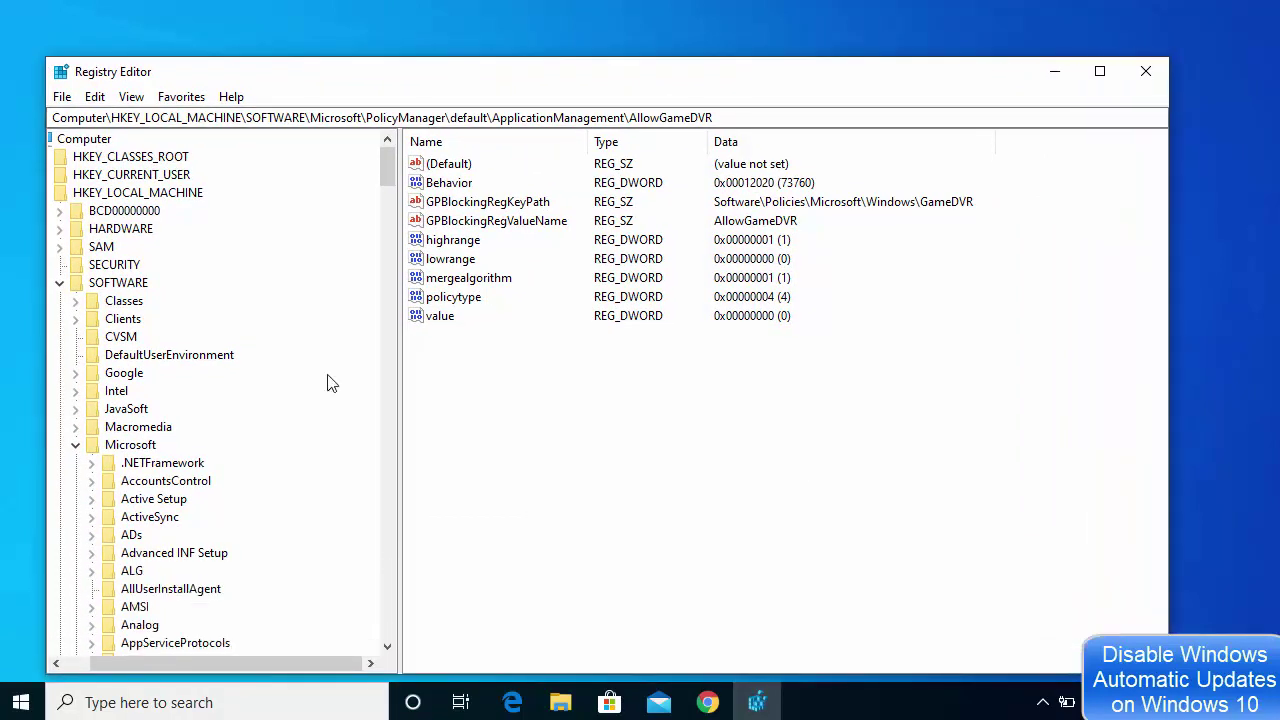
pyautogui.moveTo(404, 320); pyautogui.dragTo(477, 320)
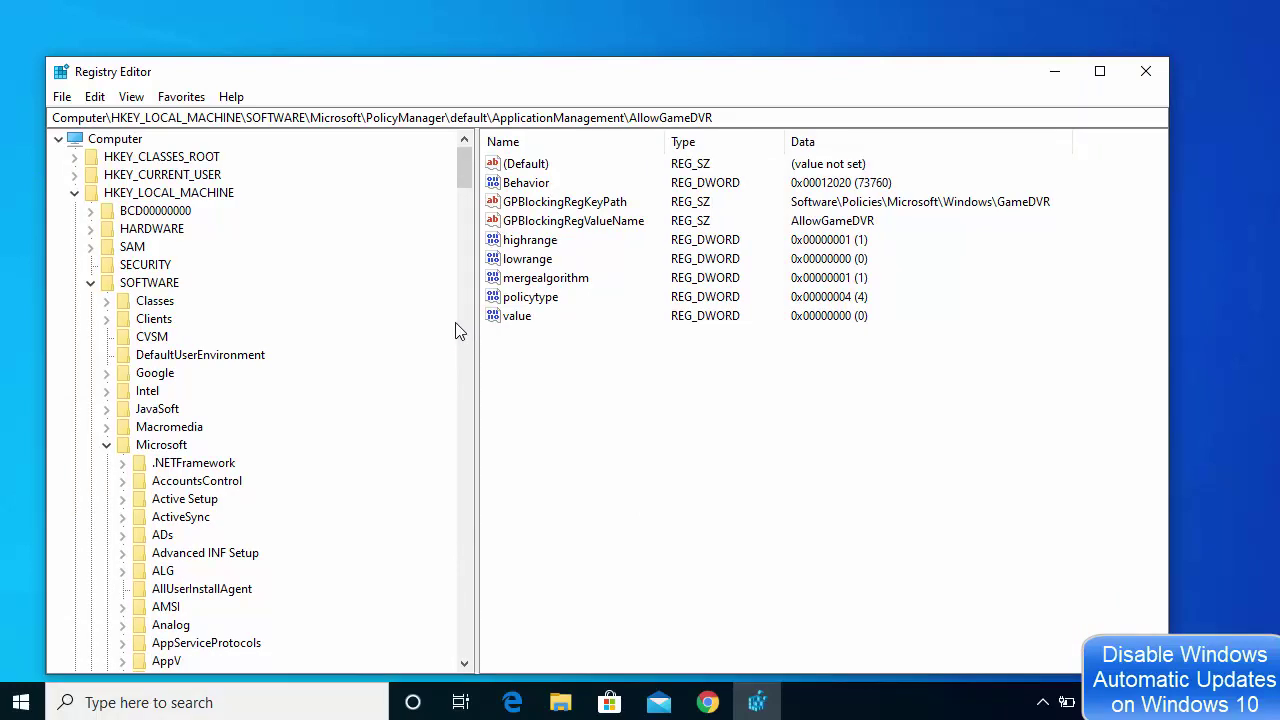
pyautogui.click(74, 192)
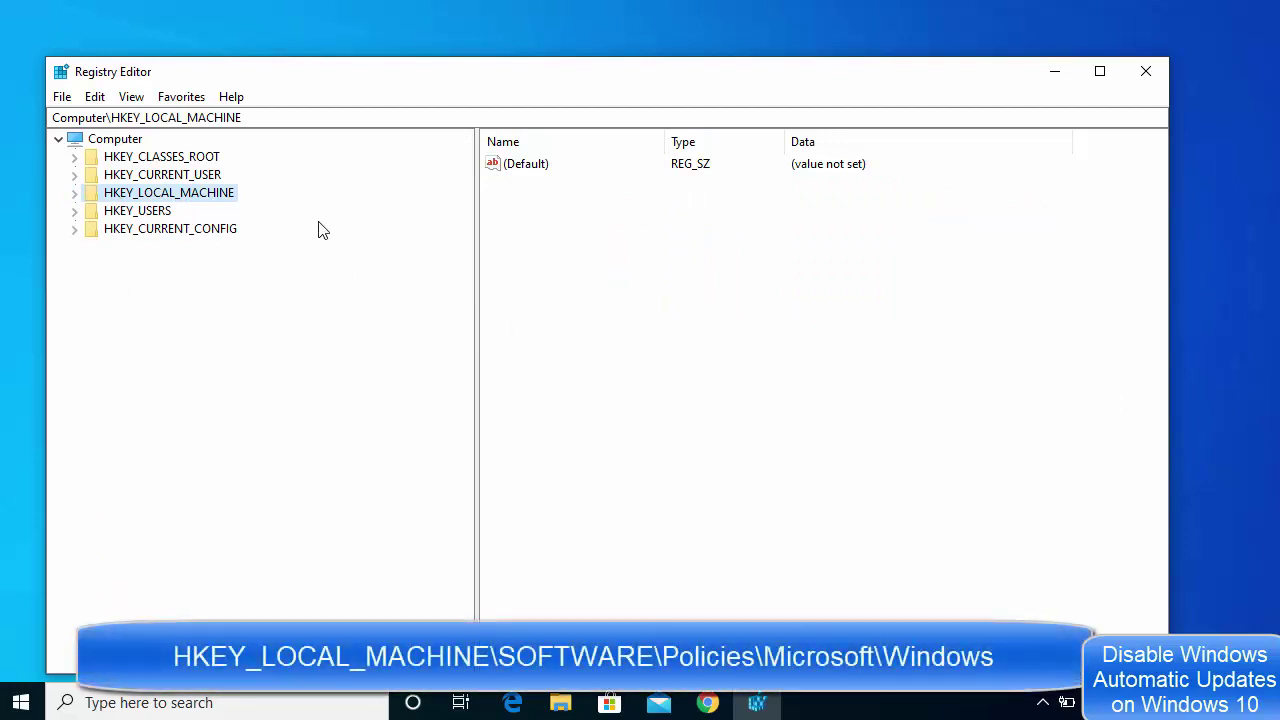
# Step: Expand HKEY_LOCAL_MACHINE and its SOFTWARE branch in the registry tree
pyautogui.click(73, 193)
pyautogui.click(90, 229)
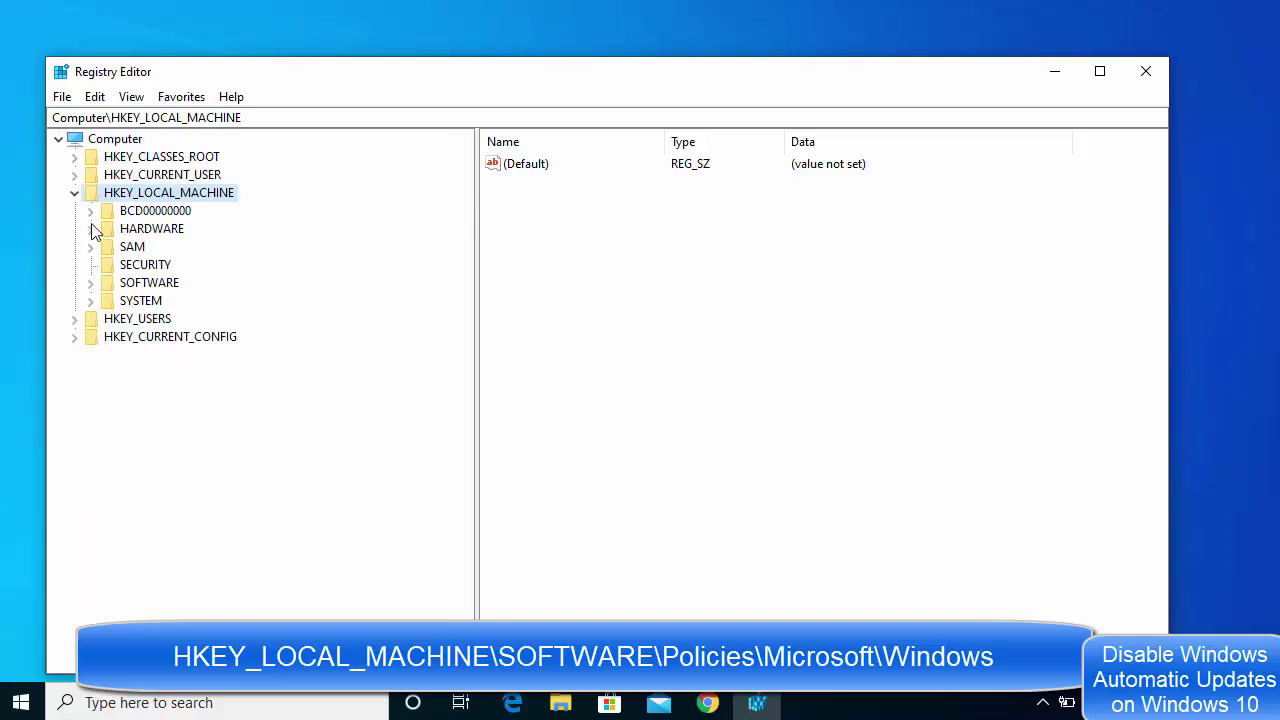
pyautogui.click(91, 283)
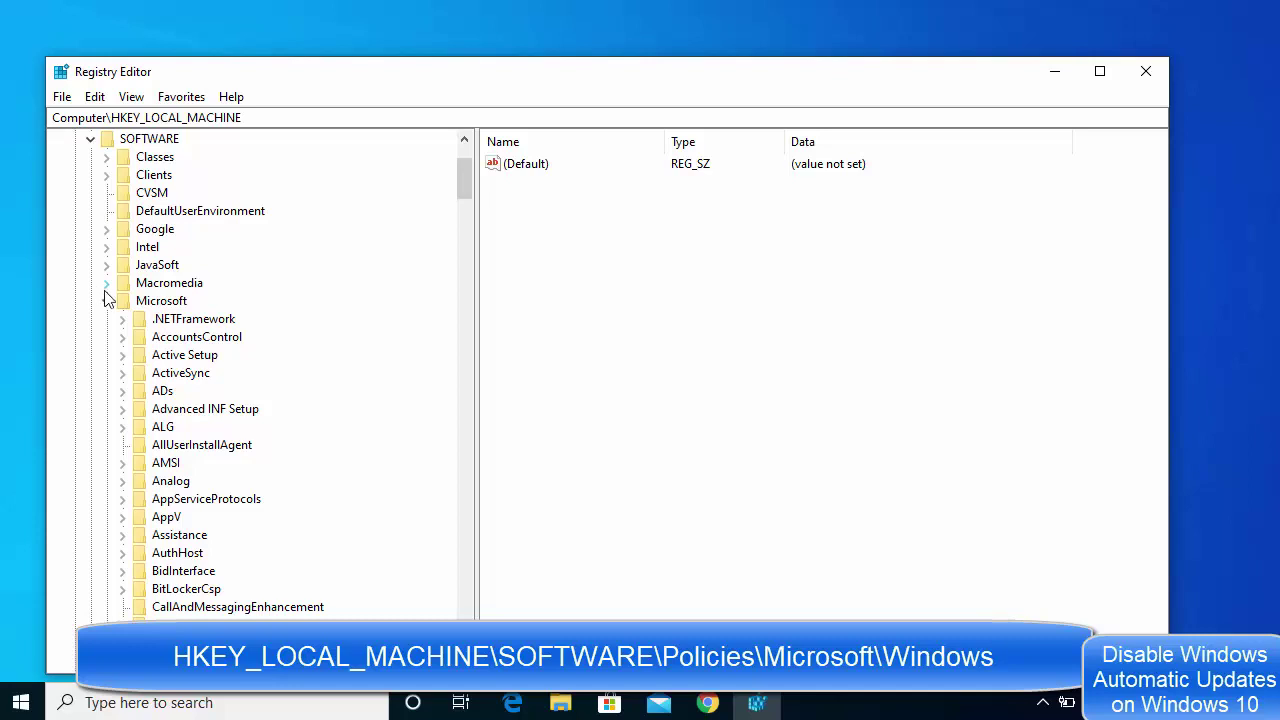
pyautogui.scroll(1, 103, 295)
pyautogui.click(107, 355)
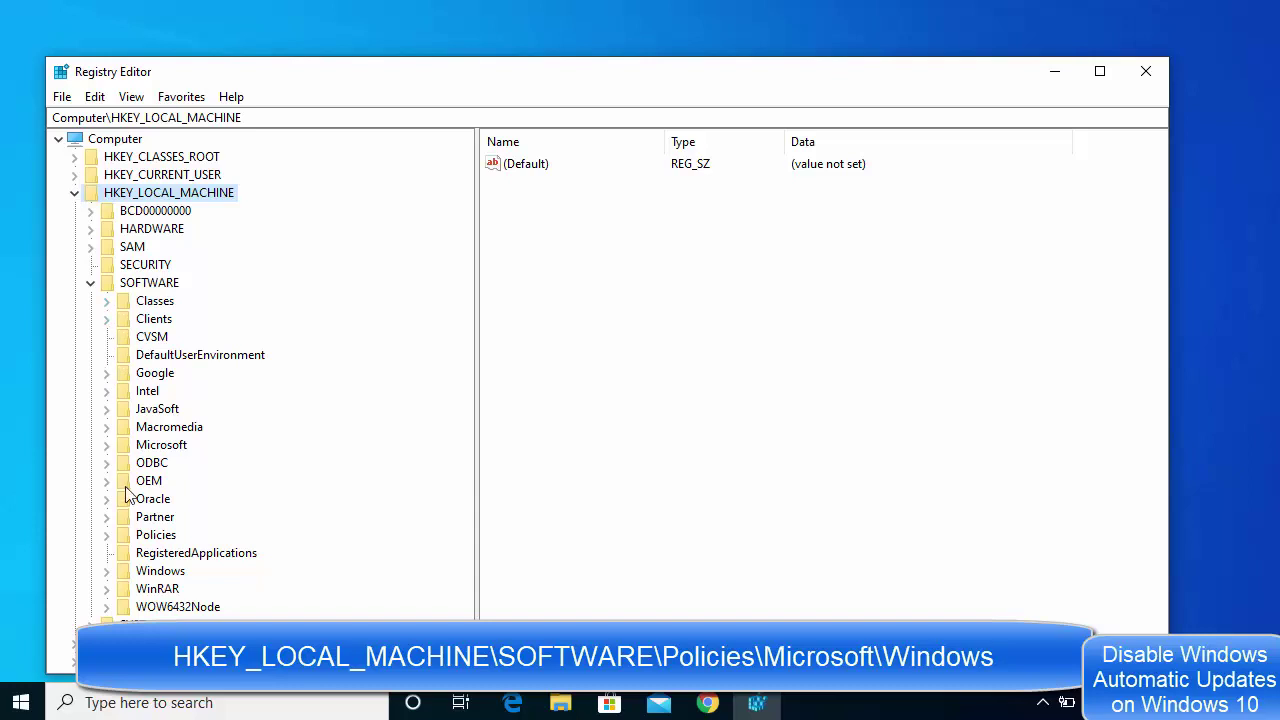
# Step: Expand SOFTWARE\Policies\Microsoft\Windows and select the Windows key
pyautogui.click(107, 535)
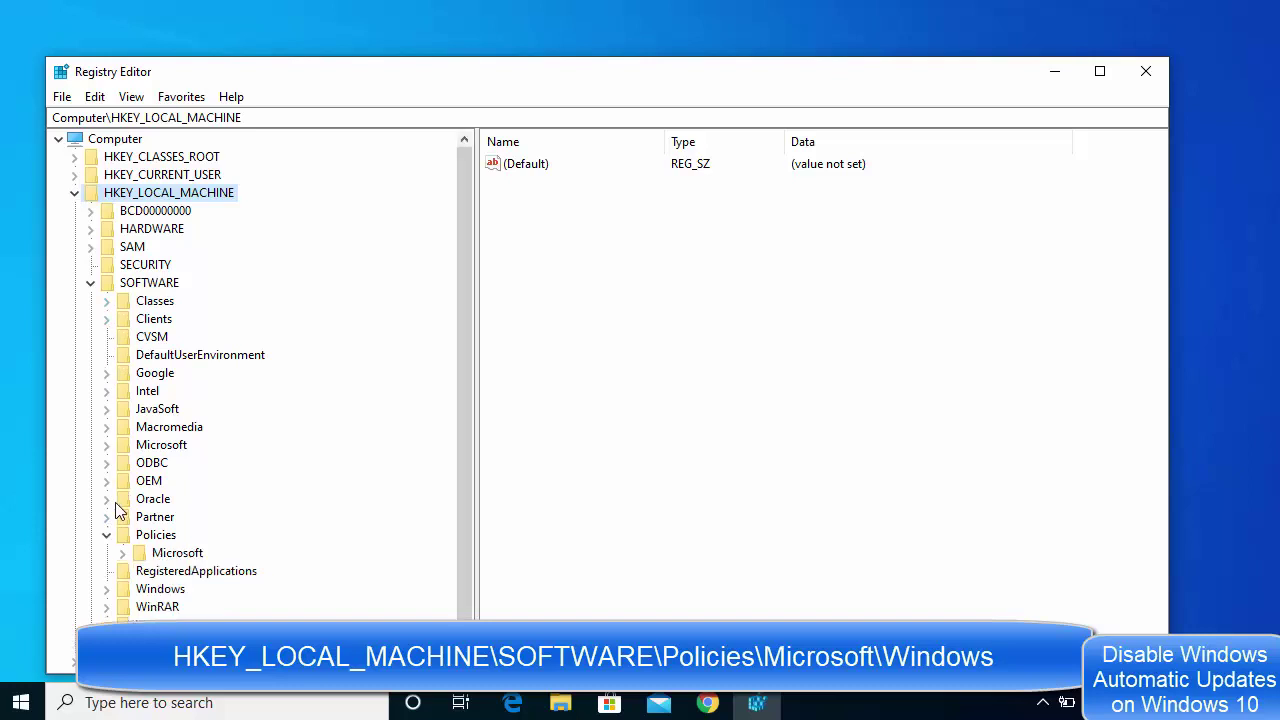
pyautogui.scroll(-1, 115, 502)
pyautogui.click(123, 537)
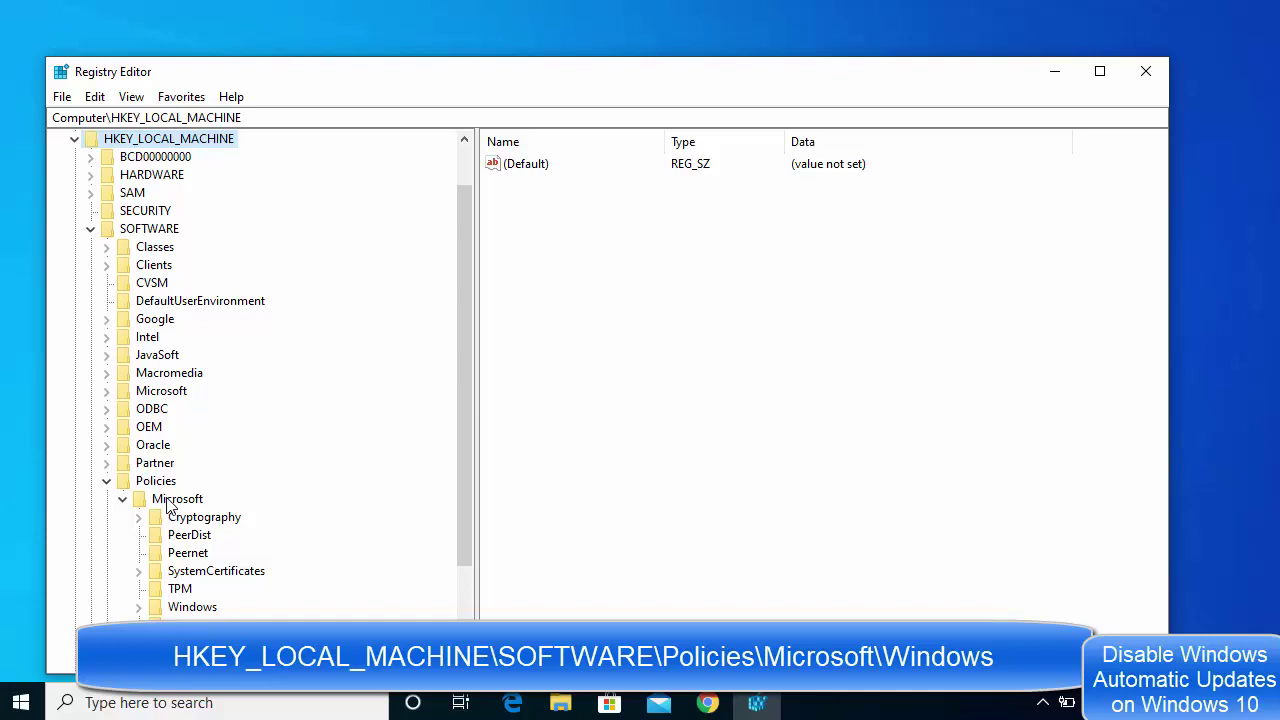
pyautogui.scroll(-2, 168, 505)
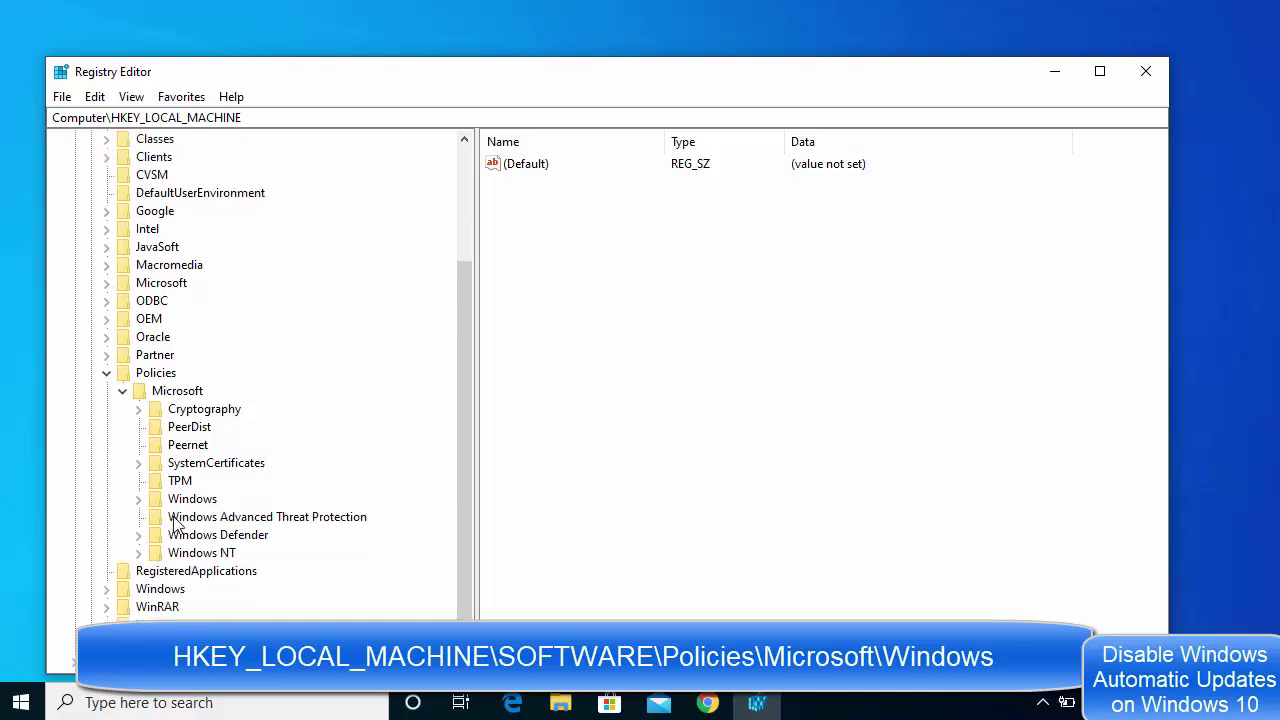
pyautogui.click(139, 500)
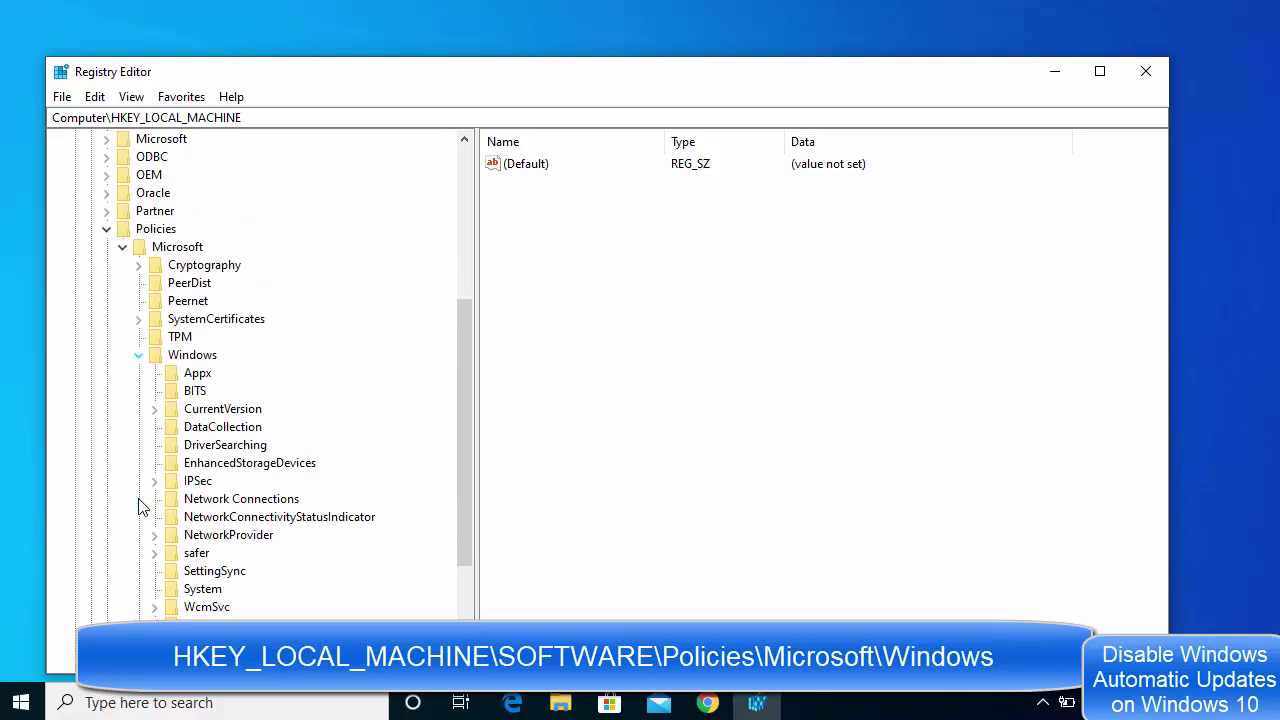
pyautogui.click(196, 357)
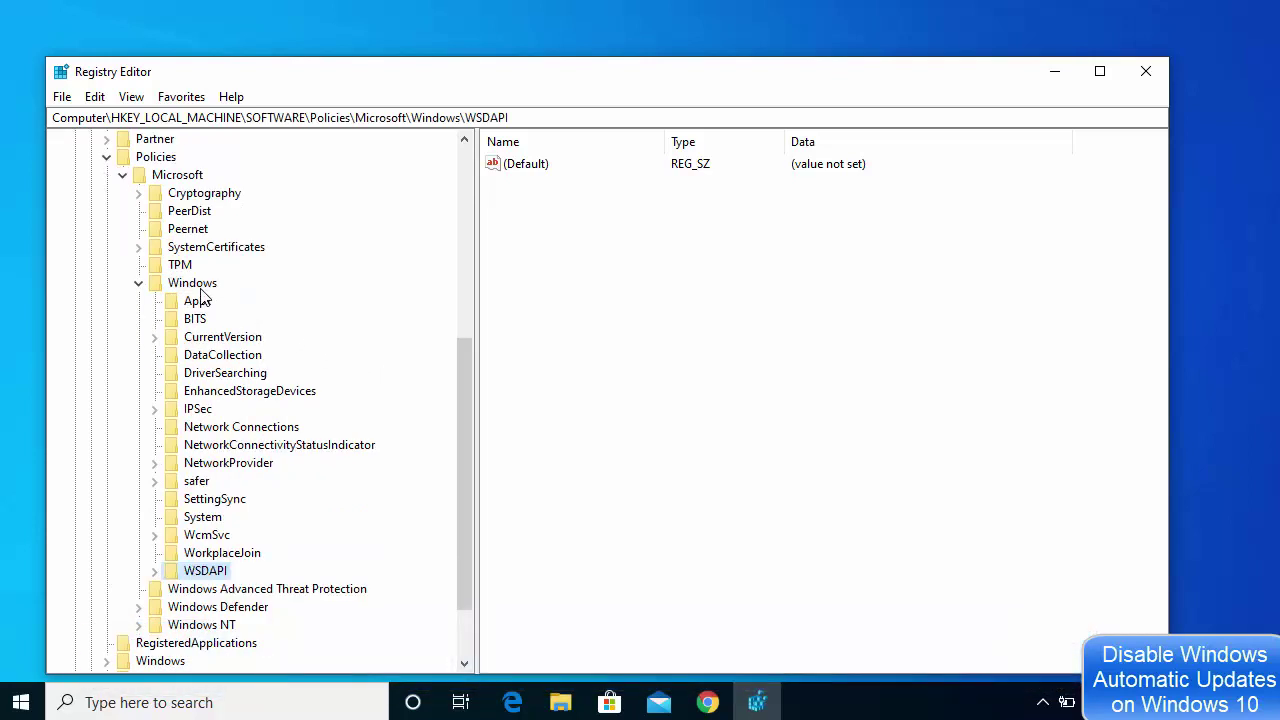
pyautogui.click(198, 285)
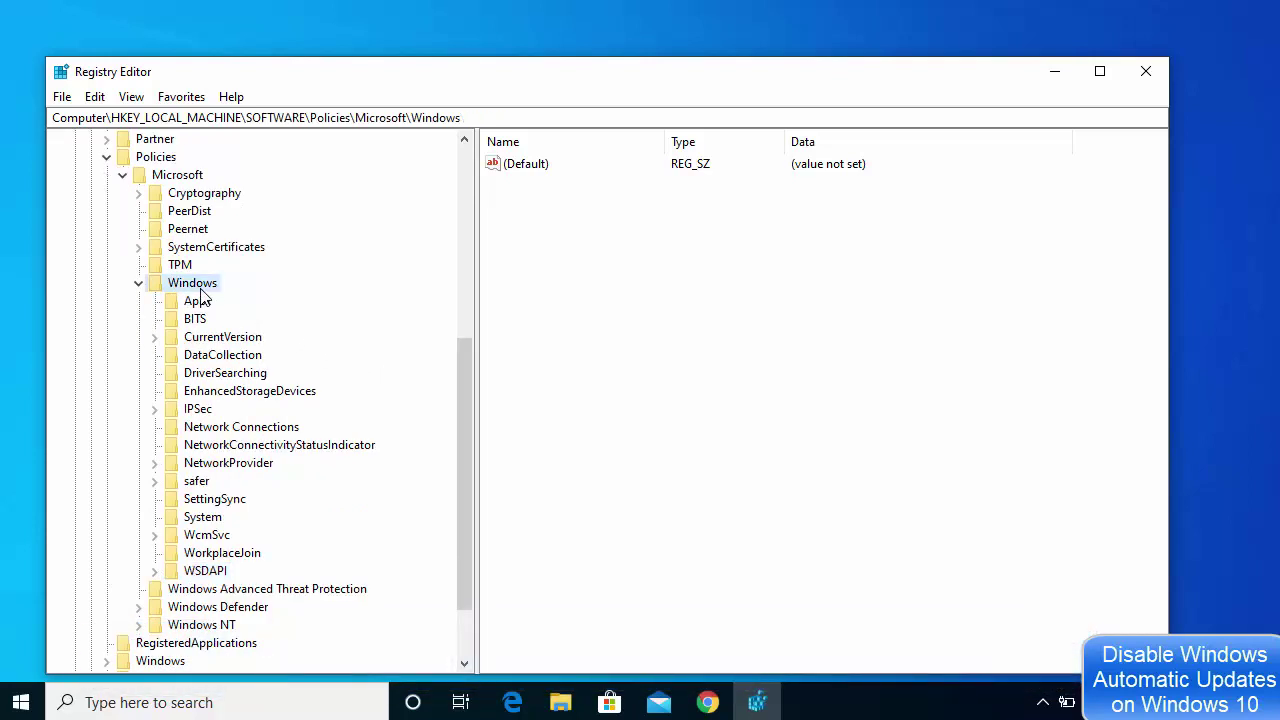
# Step: Create a new key named WindowsUpdate under Policies\Microsoft\Windows
pyautogui.rightClick(200, 290)
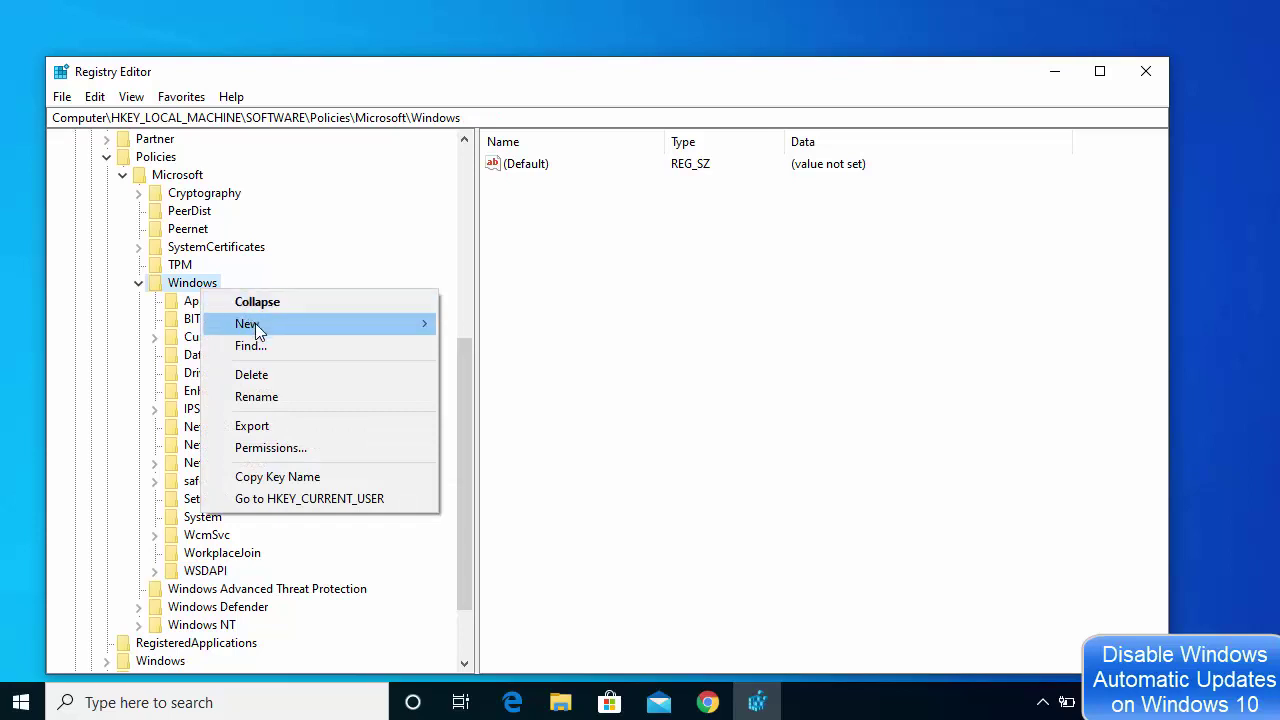
pyautogui.moveTo(260, 330)
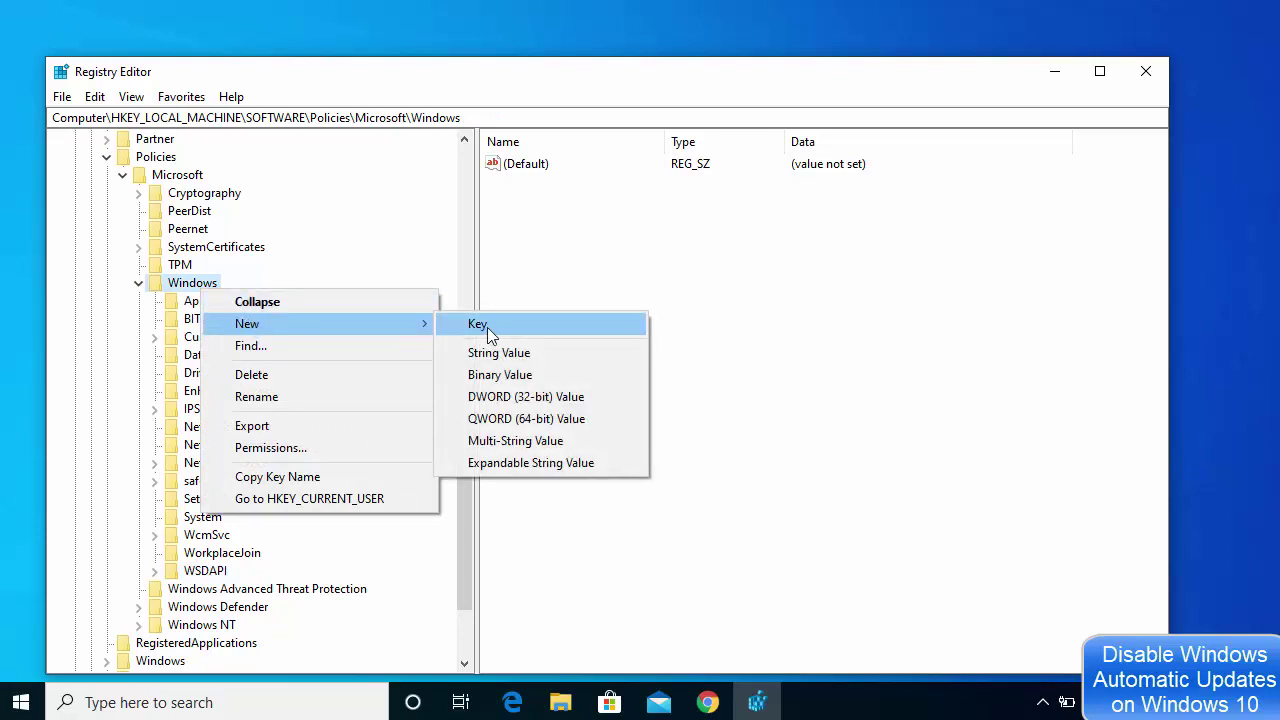
pyautogui.click(487, 327)
pyautogui.write('WindowsUpdate')
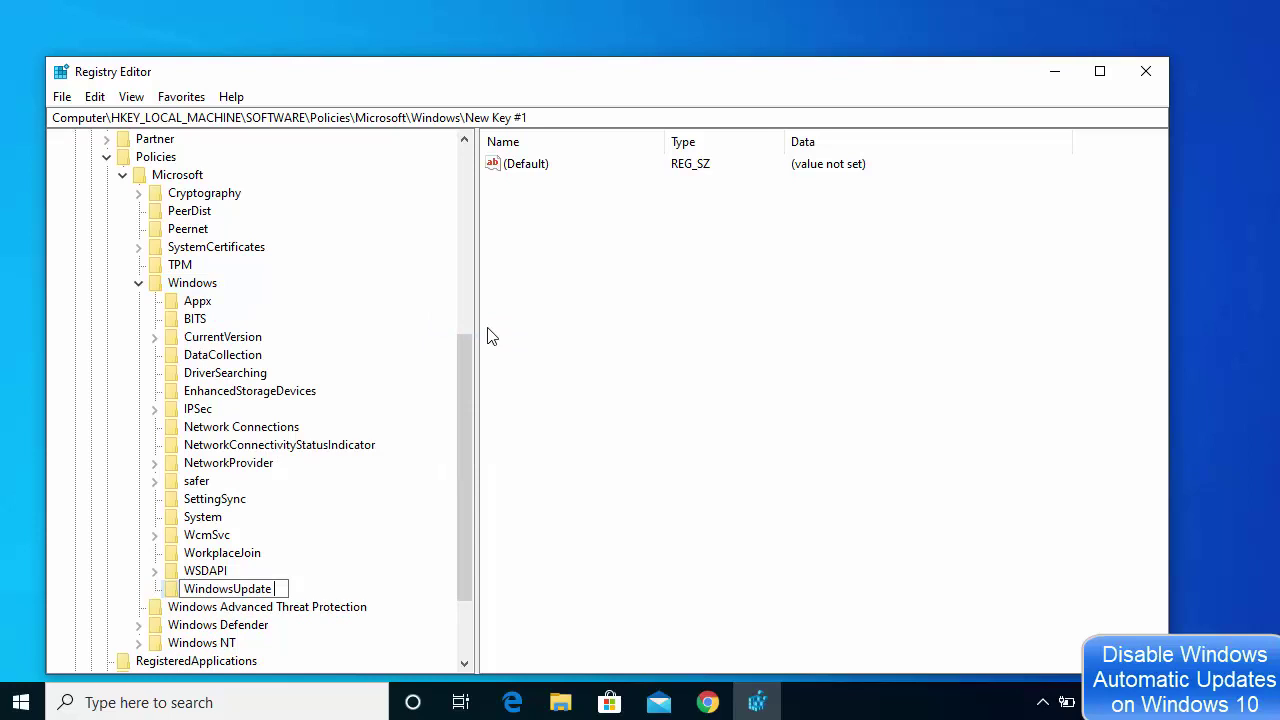
pyautogui.press('Return')
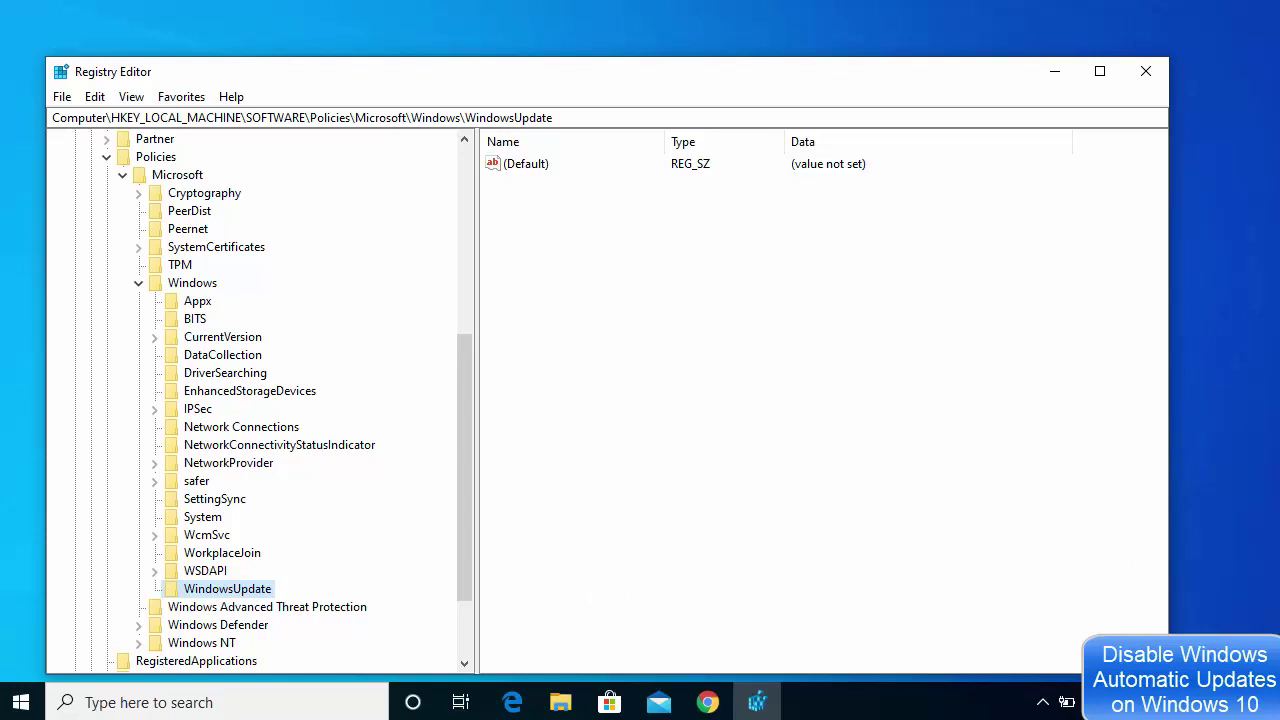
# Step: Create a subkey named AU inside the WindowsUpdate key
pyautogui.rightClick(200, 596)
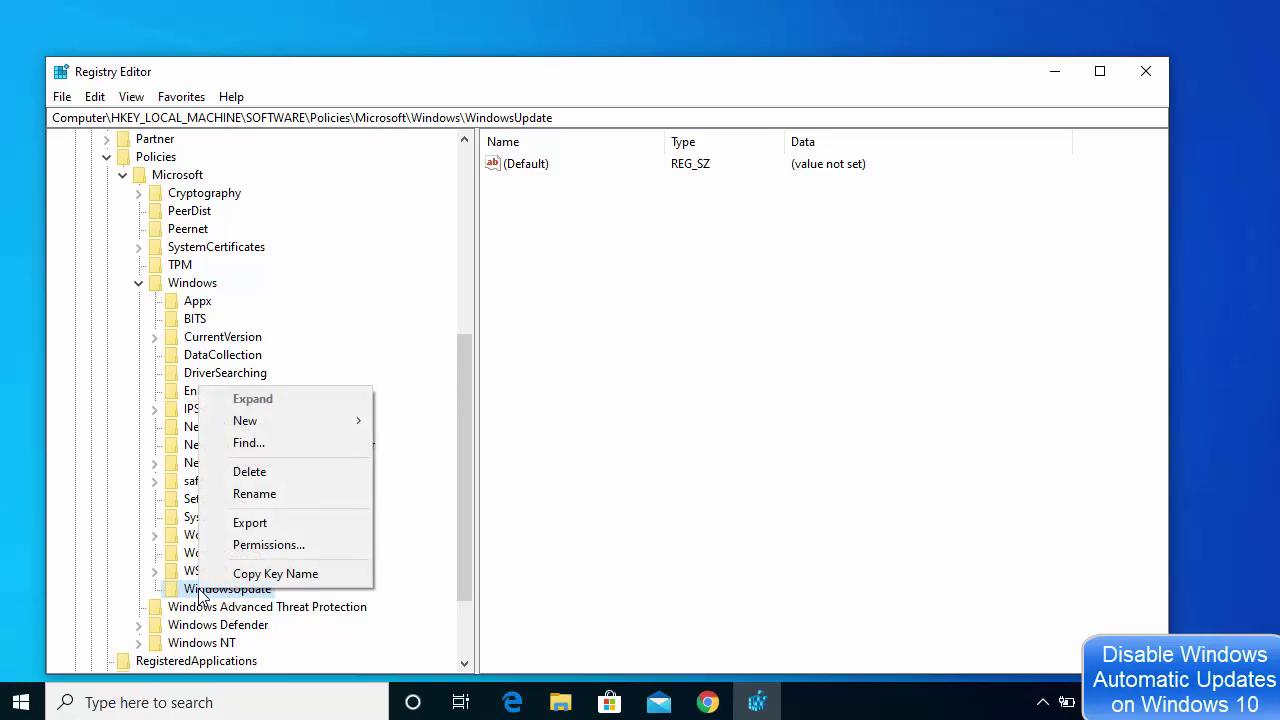
pyautogui.moveTo(335, 420)
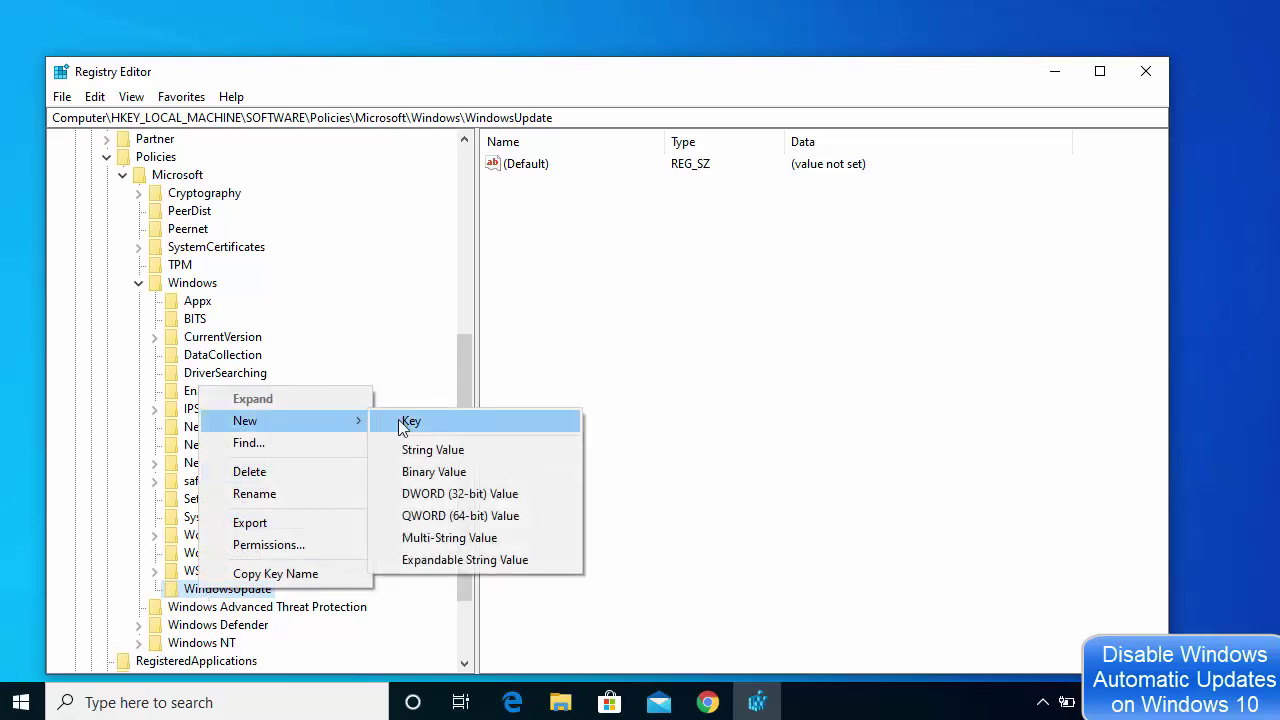
pyautogui.click(408, 422)
pyautogui.write('AU')
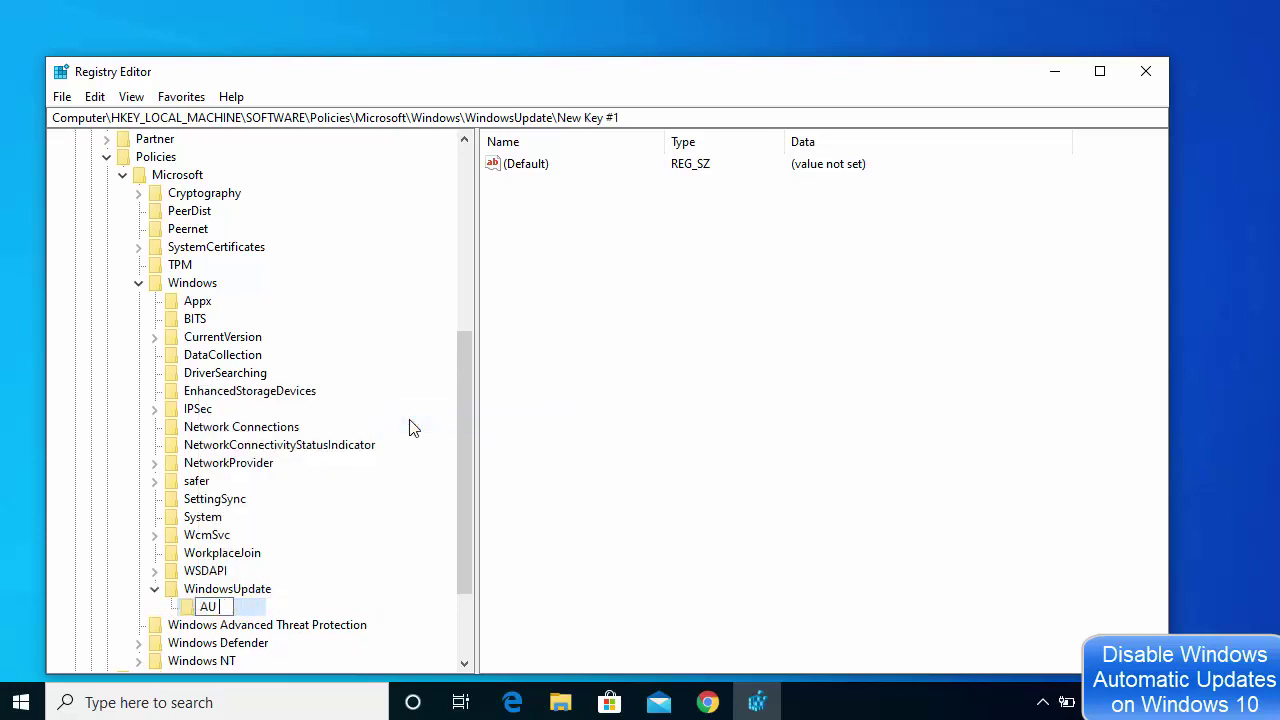
pyautogui.press('Return')
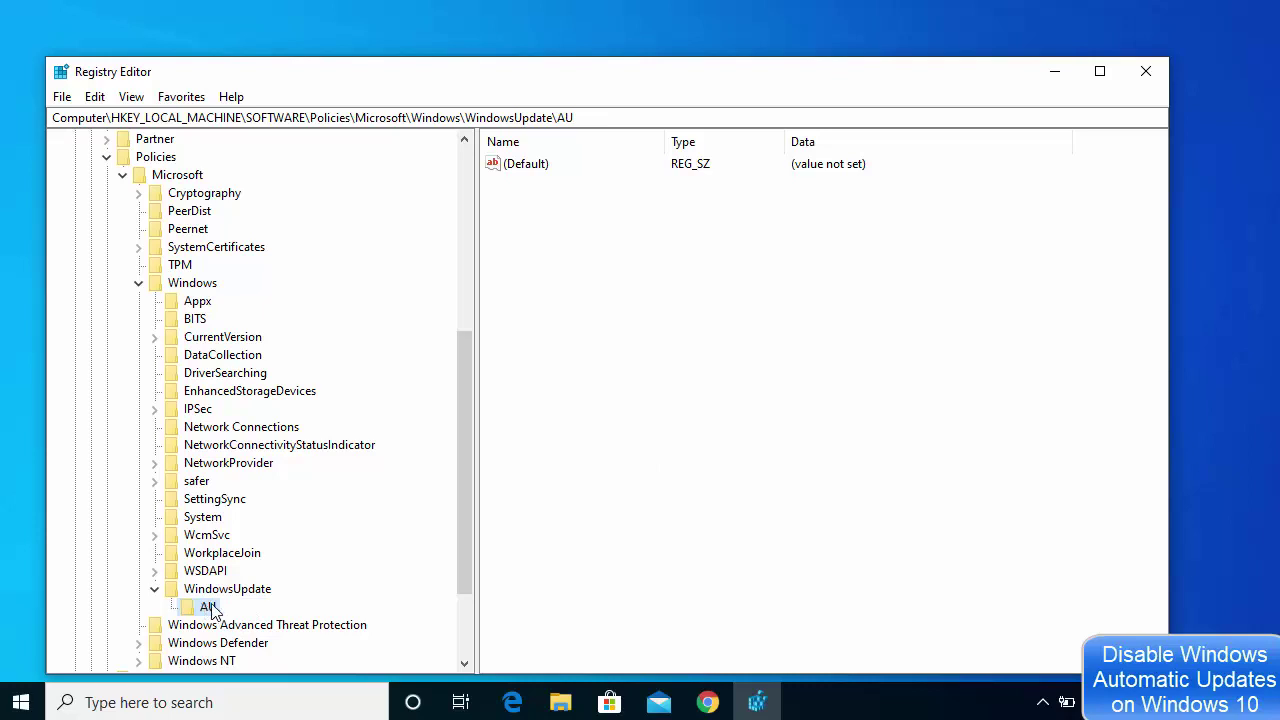
# Step: Add a DWORD (32-bit) value named NoAutoUpdate to the AU key and open its edit dialog
pyautogui.click(566, 261)
pyautogui.rightClick(588, 245)
pyautogui.moveTo(662, 245)
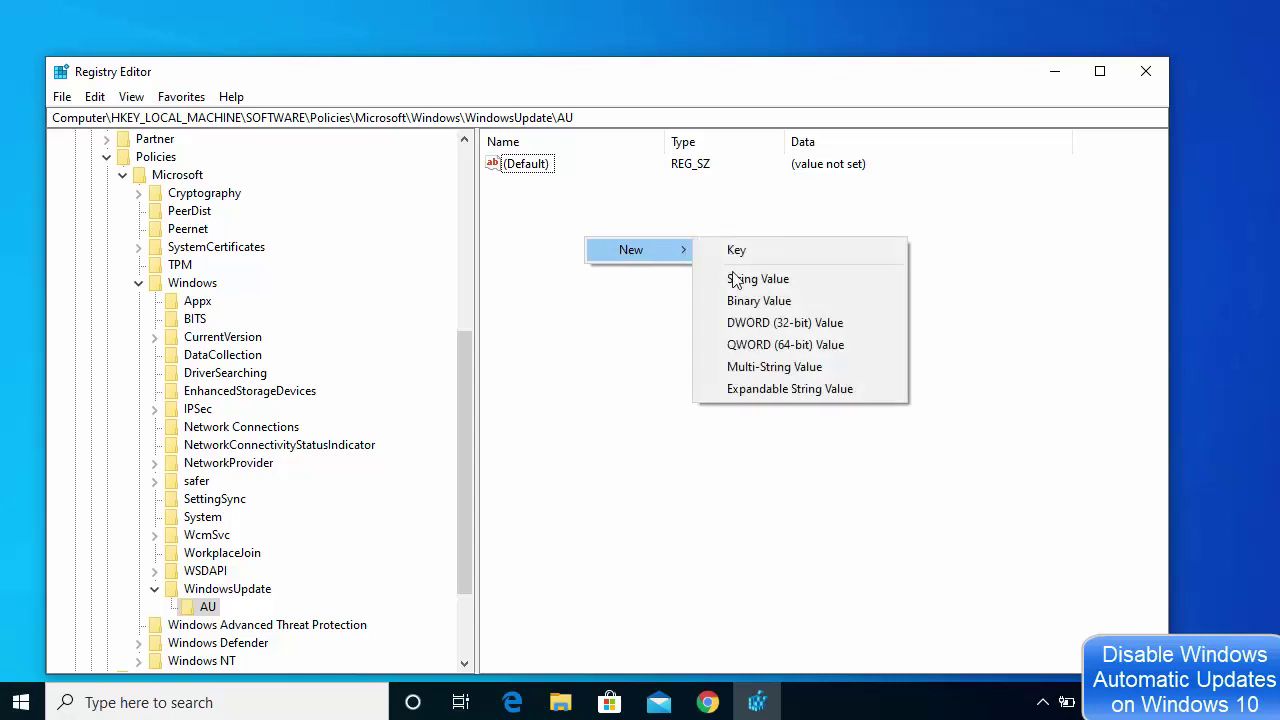
pyautogui.click(760, 324)
pyautogui.write('NoAutoUpdate')
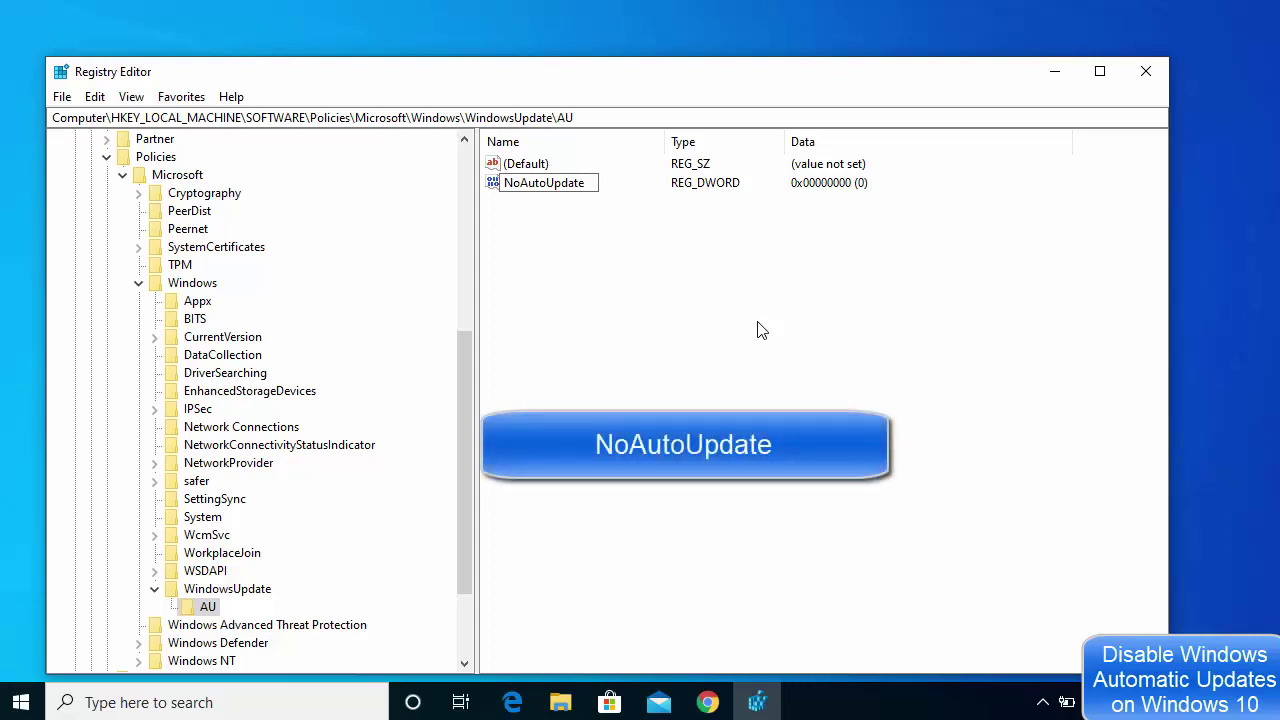
pyautogui.press('Return')
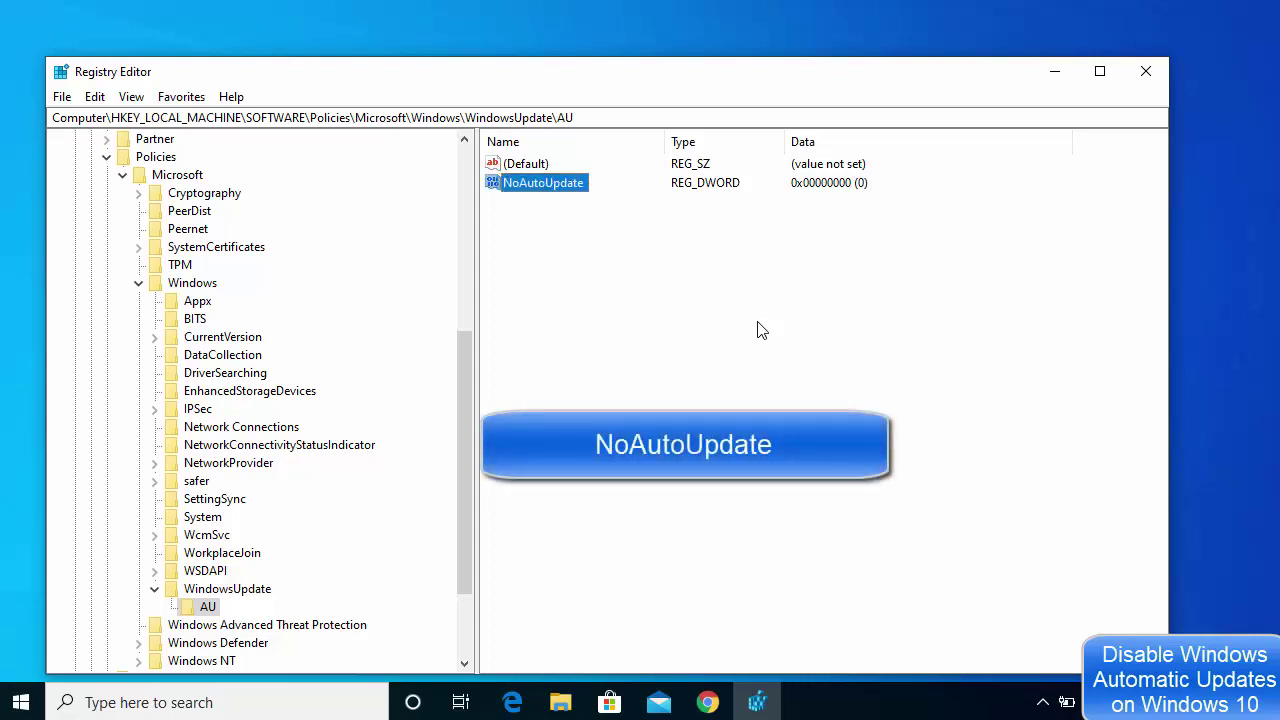
pyautogui.doubleClick(558, 190)
pyautogui.moveTo(274, 166); pyautogui.dragTo(731, 243)
# Step: Change NoAutoUpdate's value data from 0 to 1, save it, and close Registry Editor
pyautogui.click(600, 341)
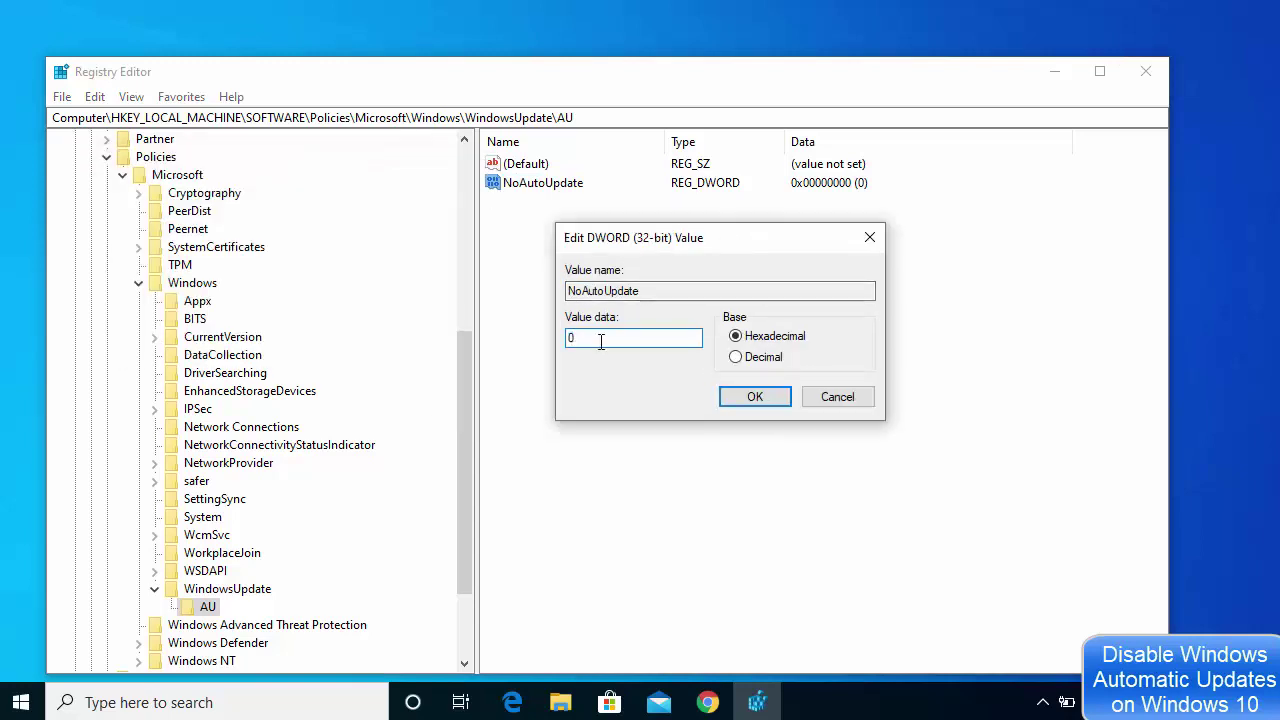
pyautogui.press('BackSpace')
pyautogui.write('1')
pyautogui.click(740, 403)
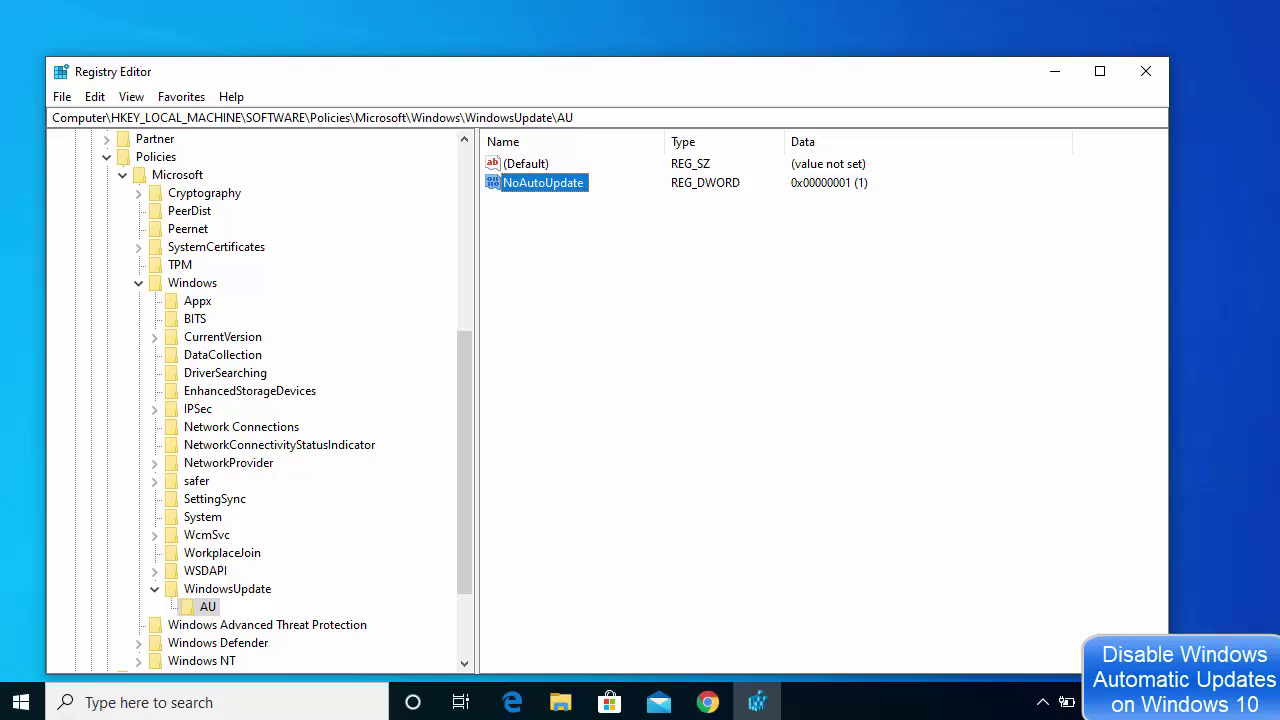
pyautogui.click(1149, 84)
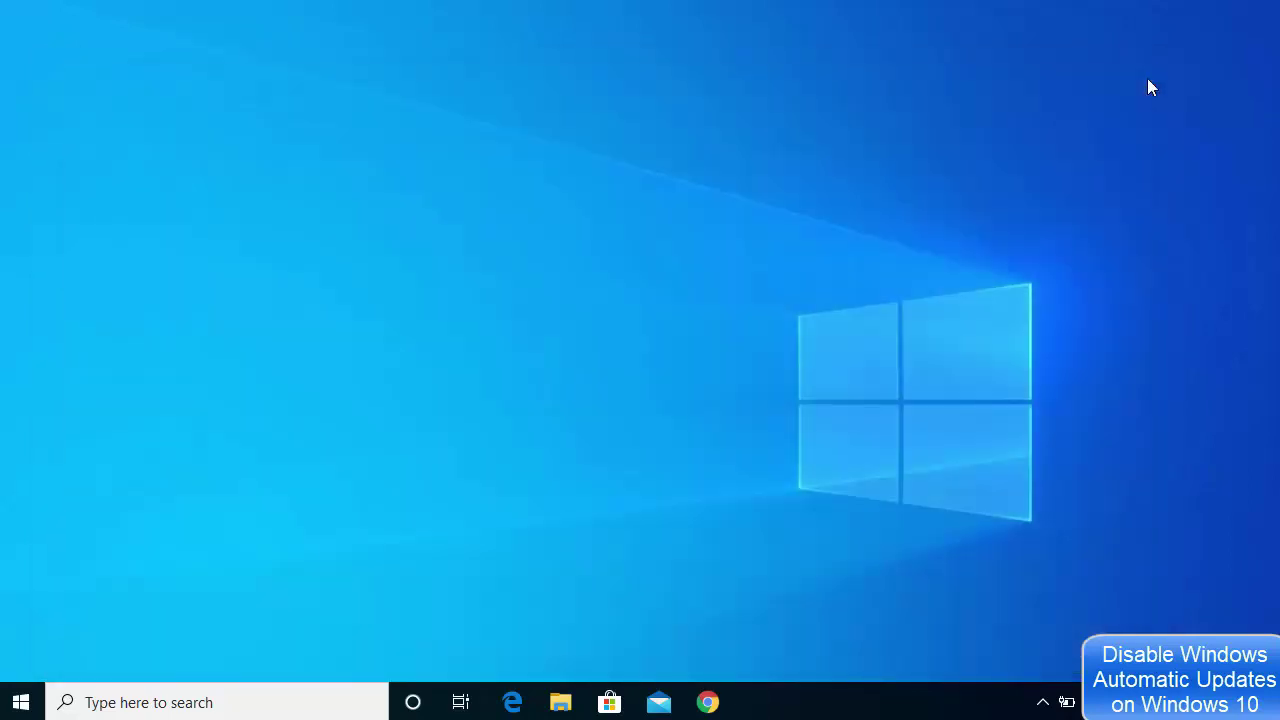
pyautogui.click(21, 700)
pyautogui.click(22, 658)
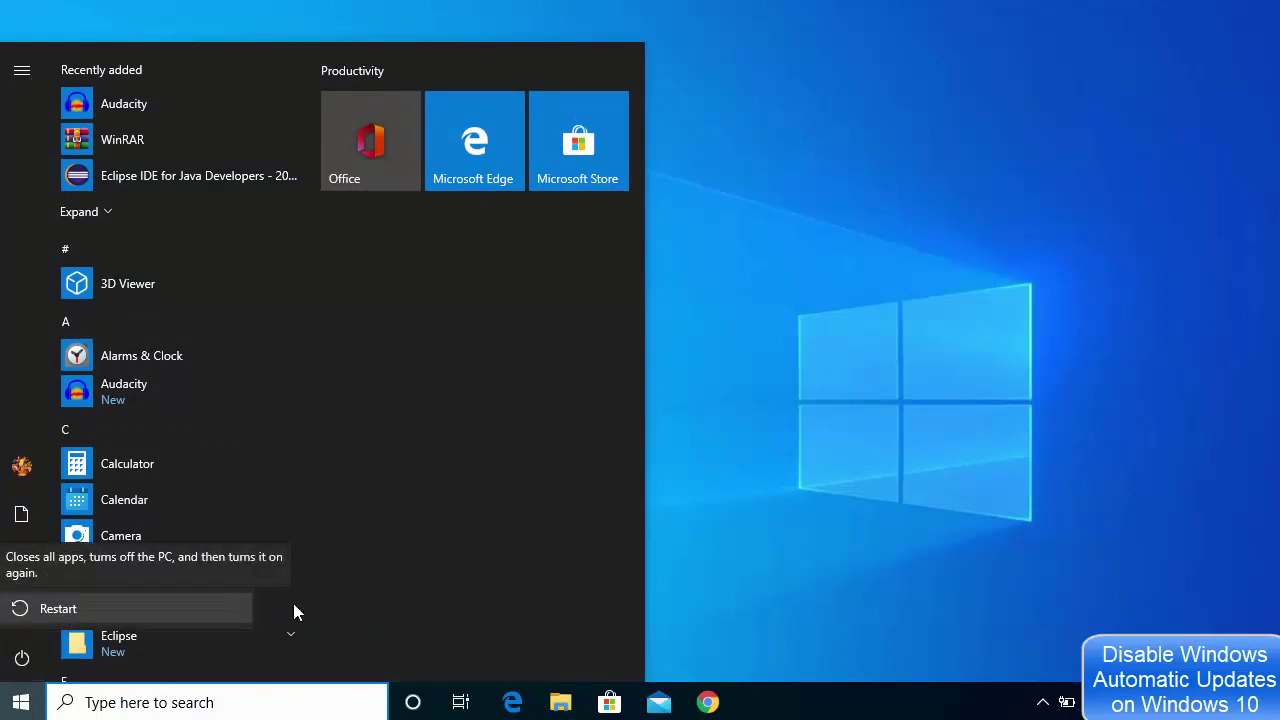
pyautogui.click(902, 502)
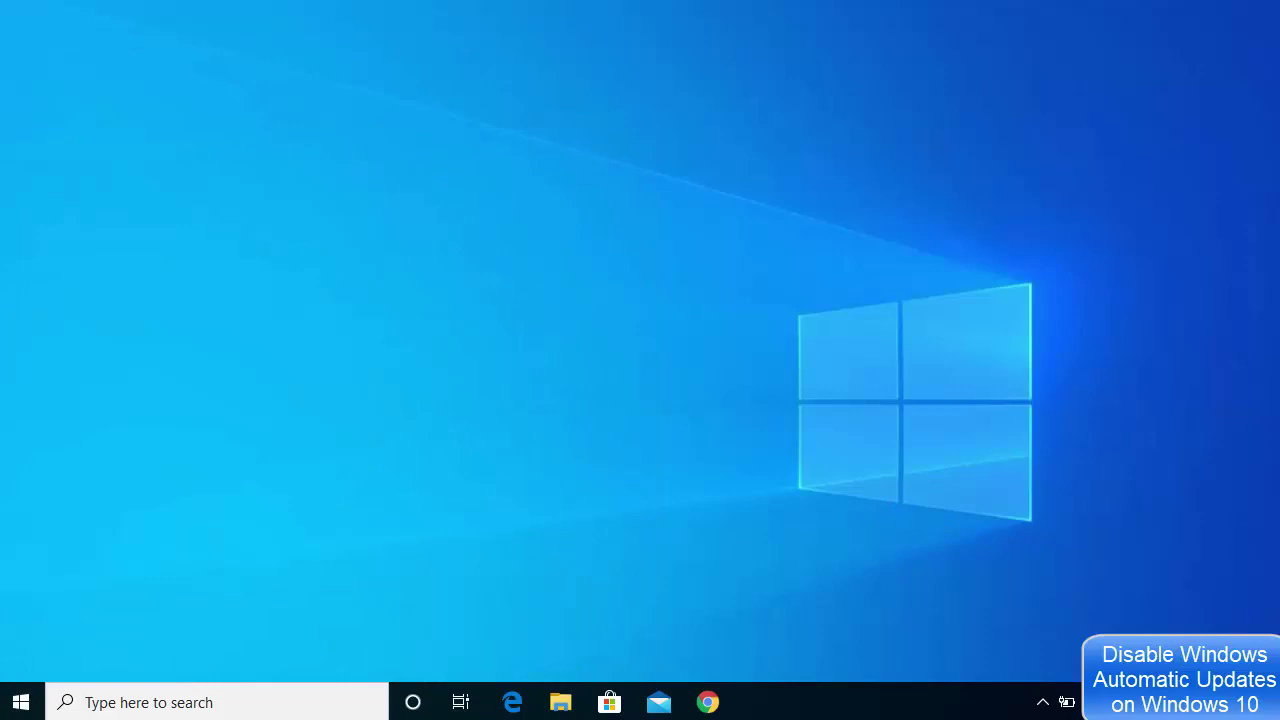